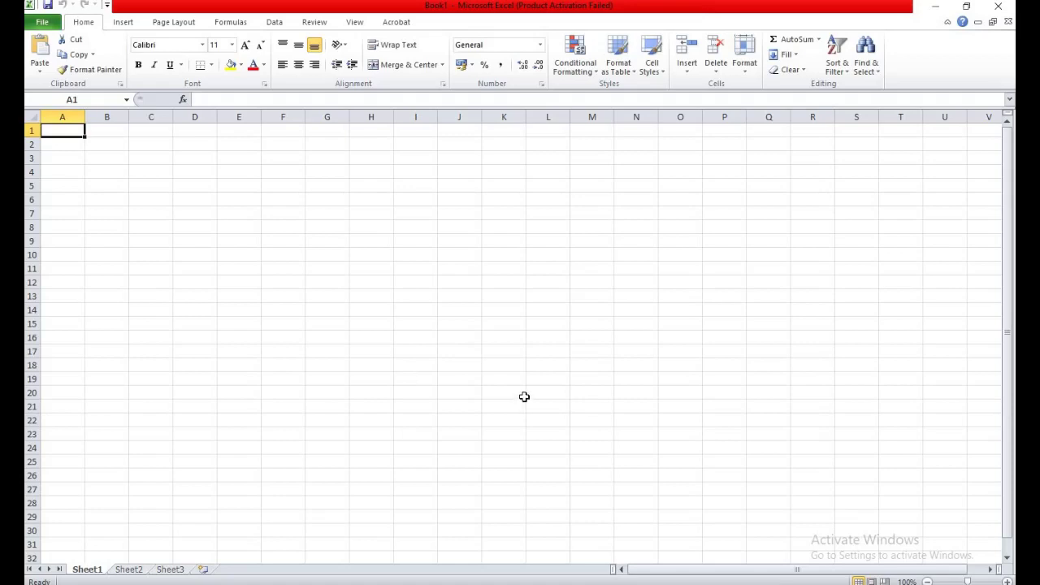
Zoom the empty Sheet1 grid in to about 310% with Ctrl+scroll.
{"action": "scroll", "coordinate": [524, 397], "scroll_direction": "up", "scroll_amount": 1, "text": "ctrl"}
{"action": "scroll", "coordinate": [524, 397], "scroll_direction": "up", "scroll_amount": 5, "text": "ctrl"}
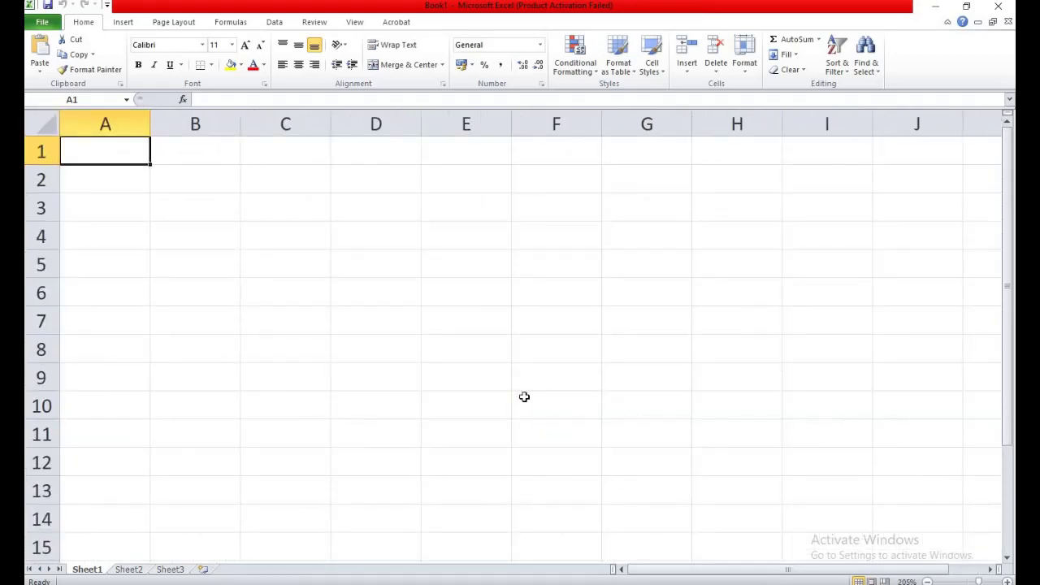
{"action": "scroll", "coordinate": [524, 397], "scroll_direction": "up", "scroll_amount": 7, "text": "ctrl"}
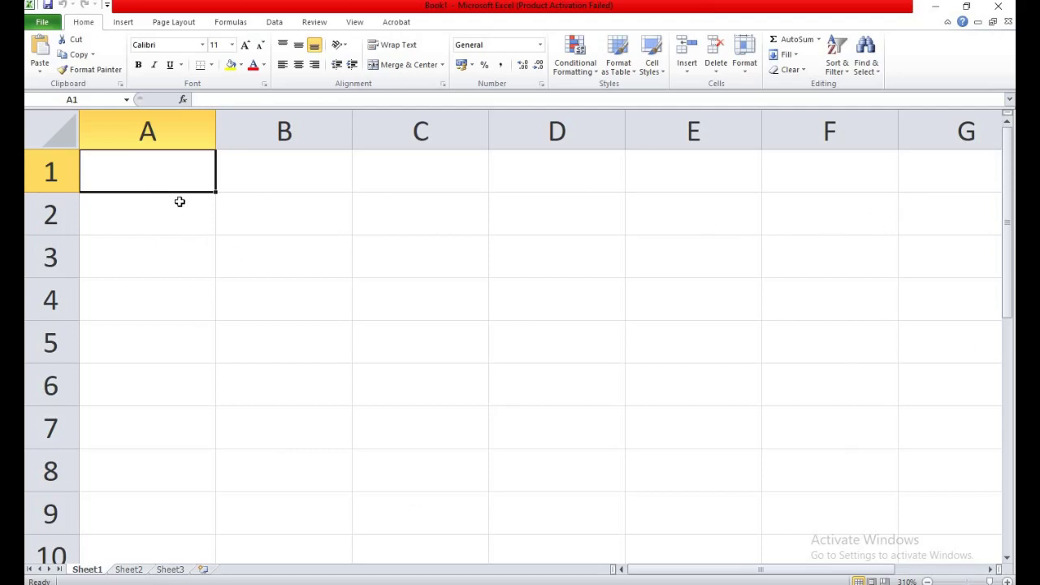
{"action": "left_click", "coordinate": [285, 179]}
{"action": "left_click", "coordinate": [451, 180]}
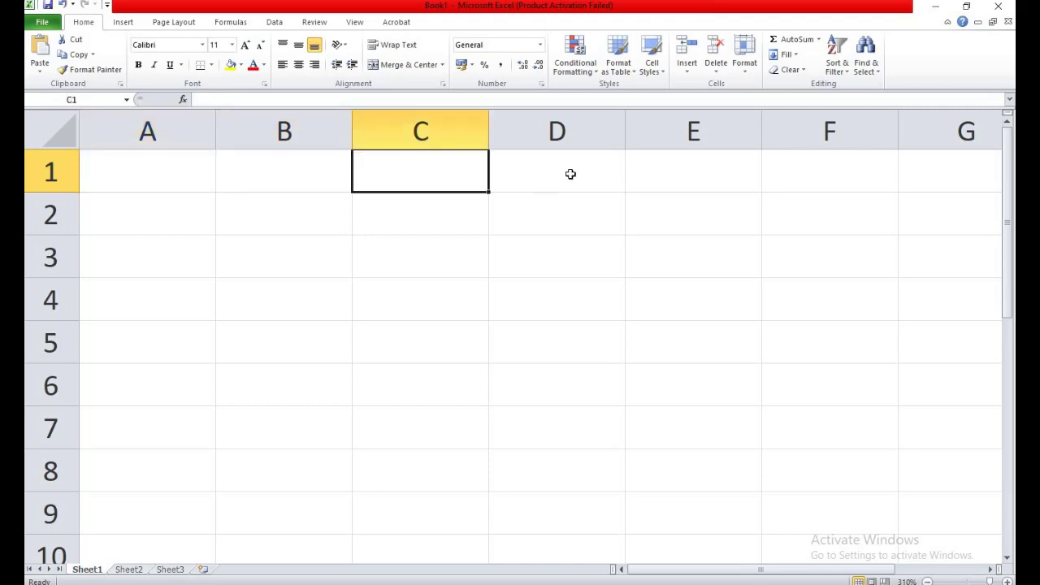
{"action": "left_click", "coordinate": [568, 172]}
{"action": "left_click", "coordinate": [692, 172]}
{"action": "left_click", "coordinate": [811, 171]}
{"action": "left_click", "coordinate": [938, 168]}
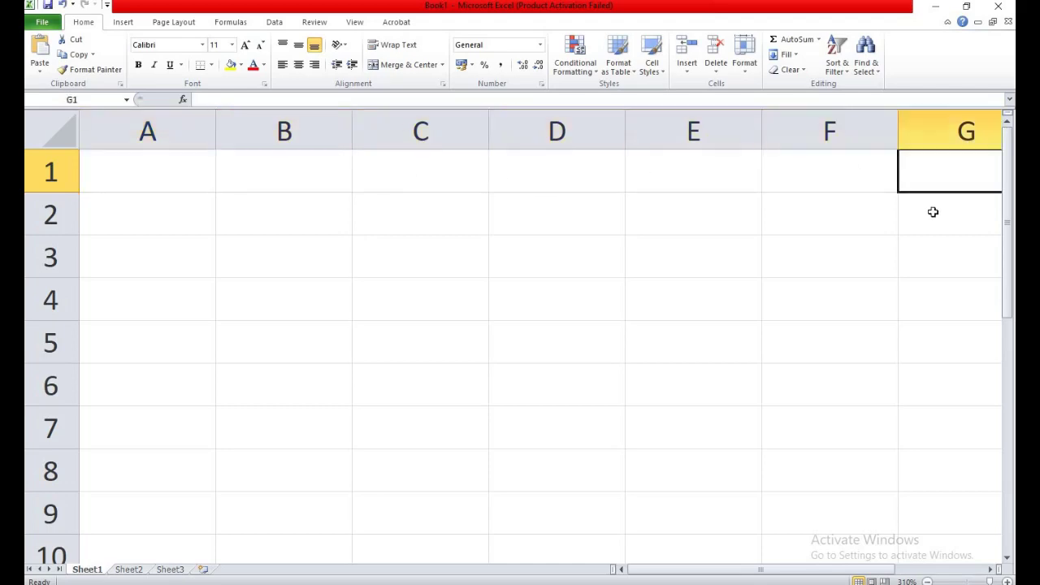
{"action": "left_click", "coordinate": [933, 212]}
{"action": "left_click", "coordinate": [833, 217]}
{"action": "left_click", "coordinate": [706, 230]}
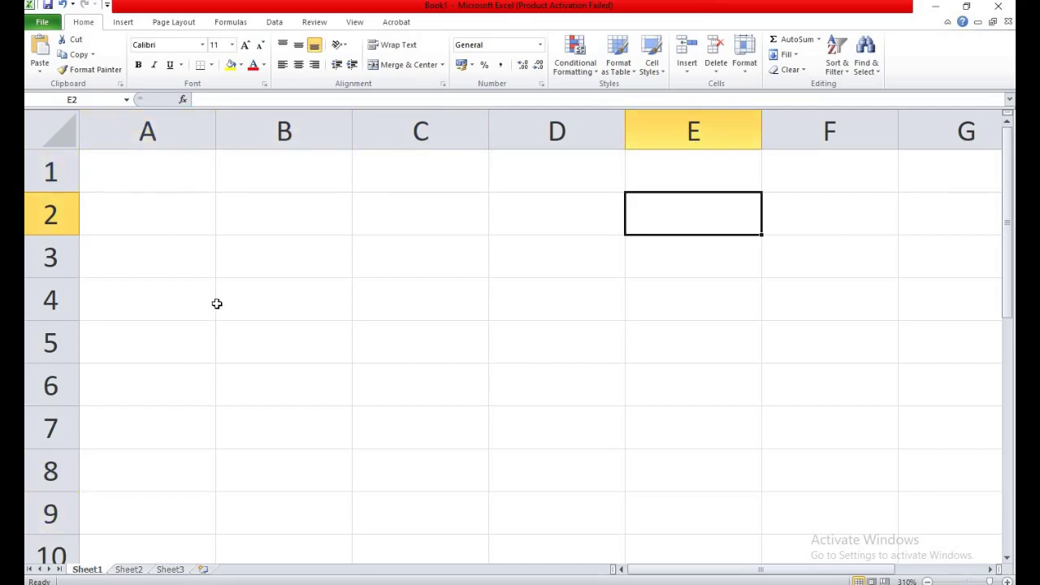
{"action": "left_click", "coordinate": [553, 219]}
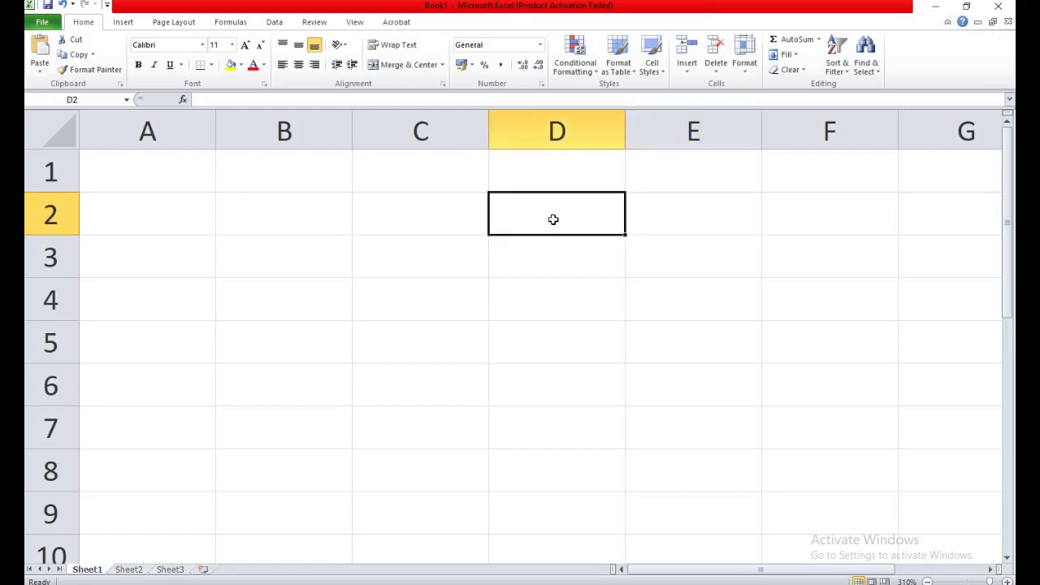
{"action": "left_click", "coordinate": [419, 223]}
{"action": "left_click", "coordinate": [559, 214]}
{"action": "left_click", "coordinate": [555, 176]}
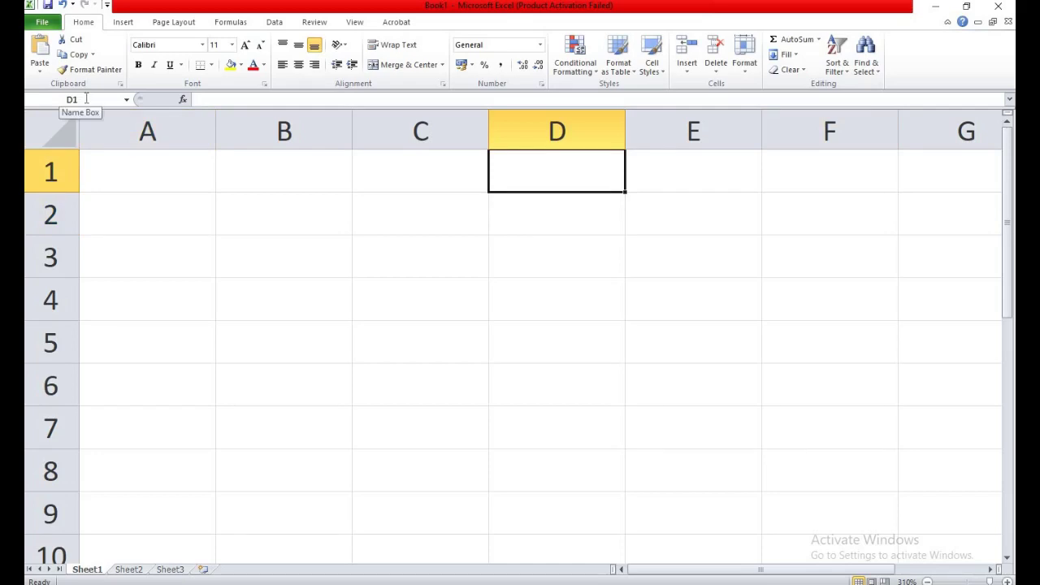
{"action": "left_click", "coordinate": [86, 98]}
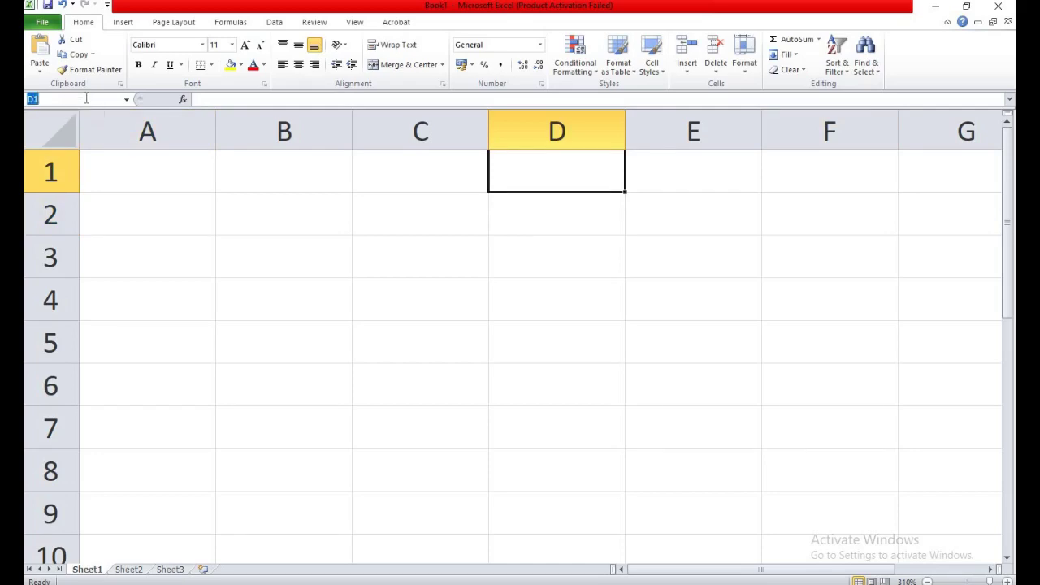
{"action": "left_click", "coordinate": [514, 216]}
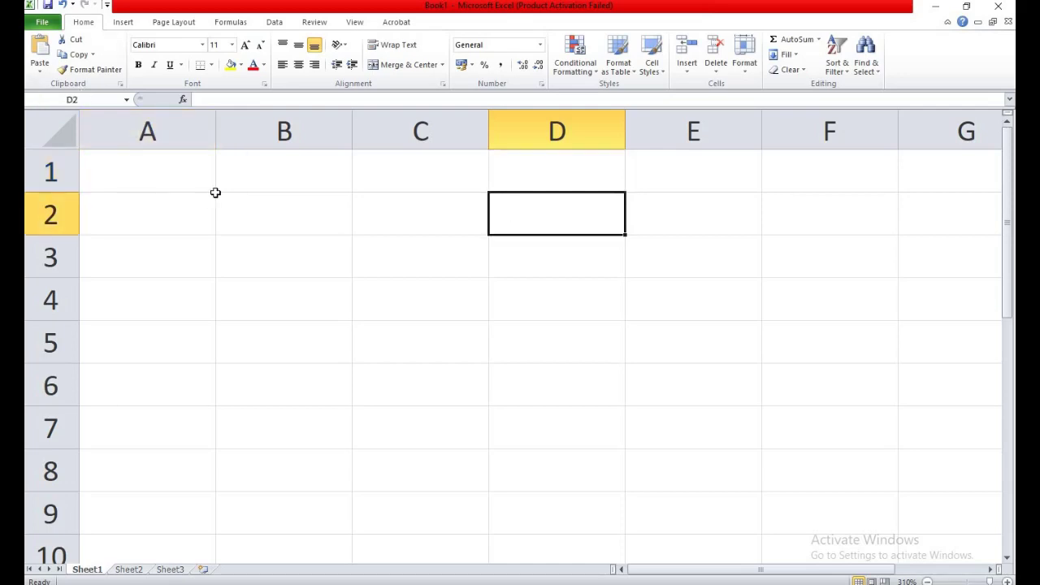
View Sheet2 and Sheet3, then add four new worksheets, Sheet4 through Sheet7.
{"action": "left_click", "coordinate": [130, 572]}
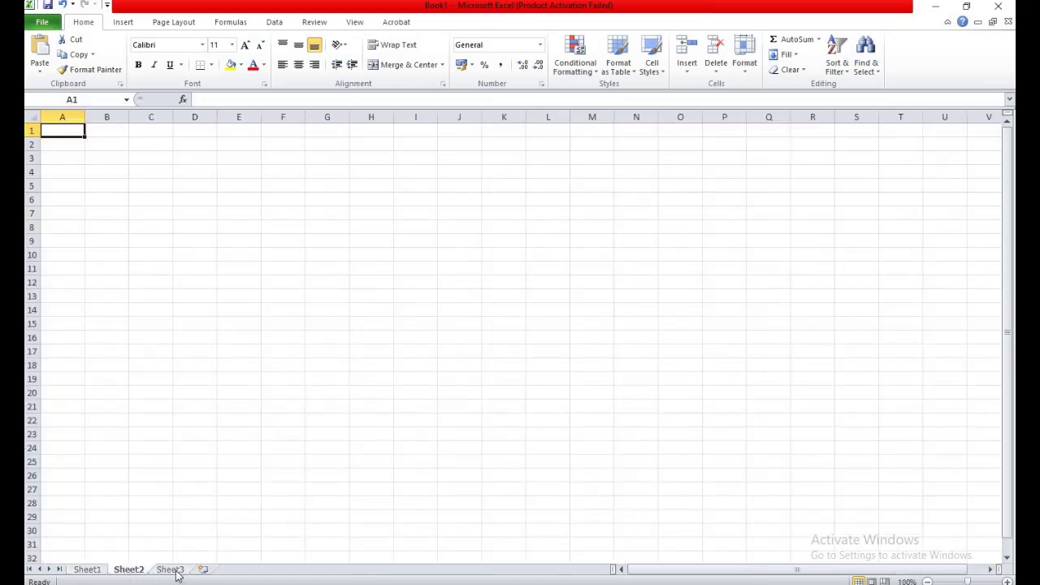
{"action": "left_click", "coordinate": [174, 572]}
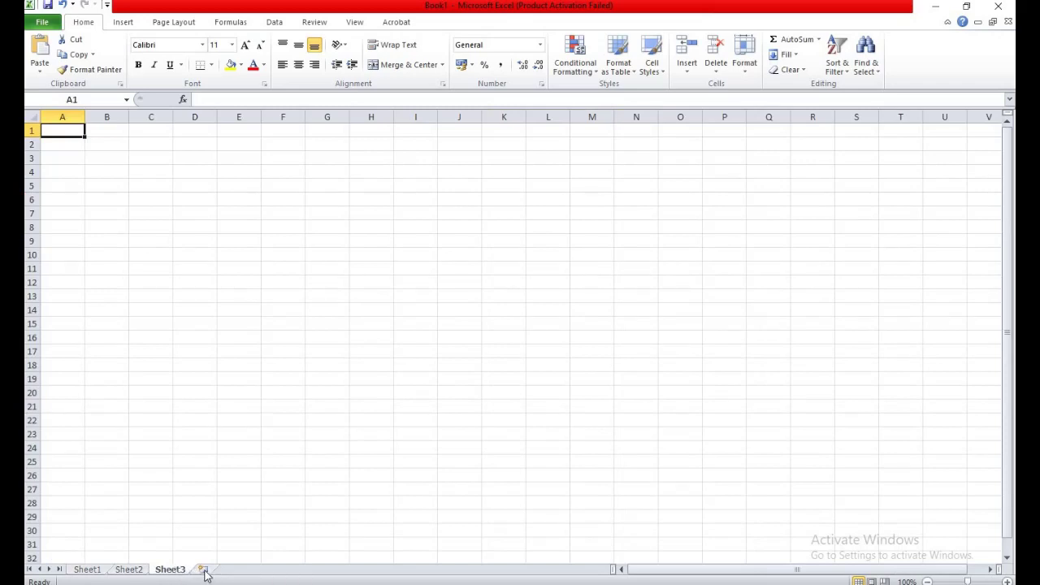
{"action": "left_click", "coordinate": [204, 571]}
{"action": "left_click", "coordinate": [245, 572]}
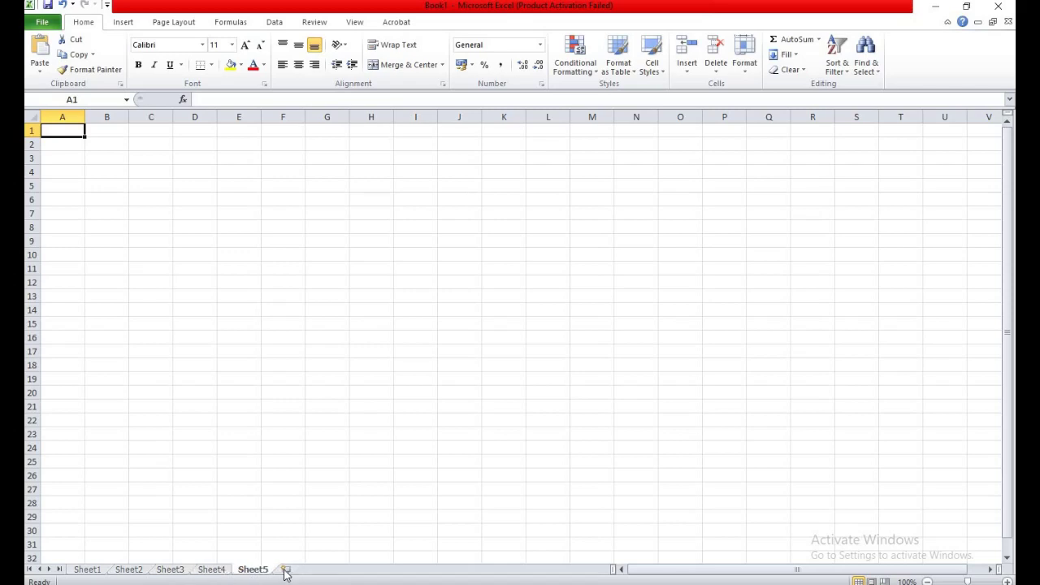
{"action": "left_click", "coordinate": [286, 571]}
{"action": "left_click", "coordinate": [328, 572]}
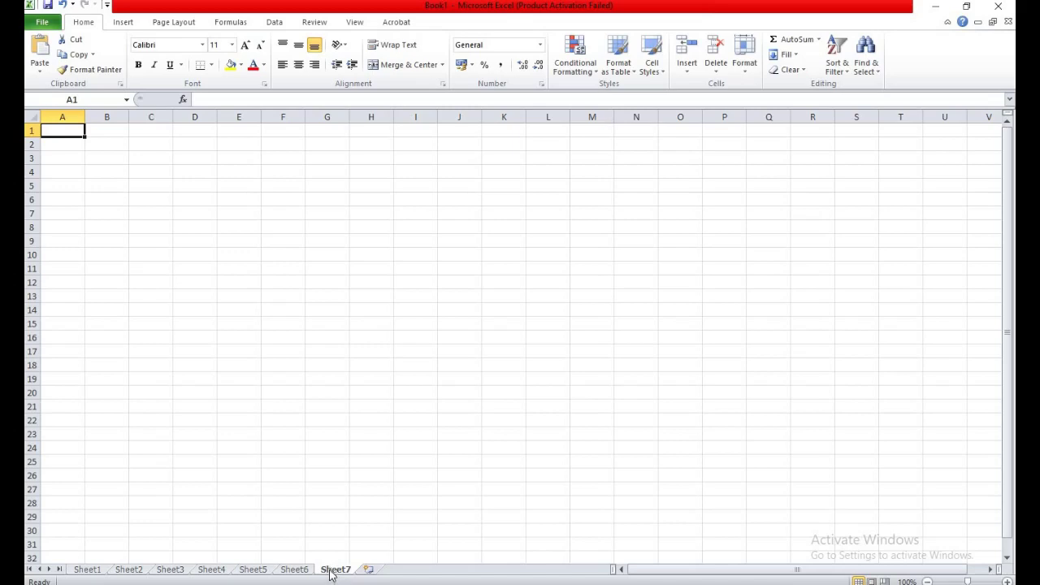
Delete Sheet7, Sheet6, Sheet5 and Sheet4 from the workbook.
{"action": "right_click", "coordinate": [331, 572]}
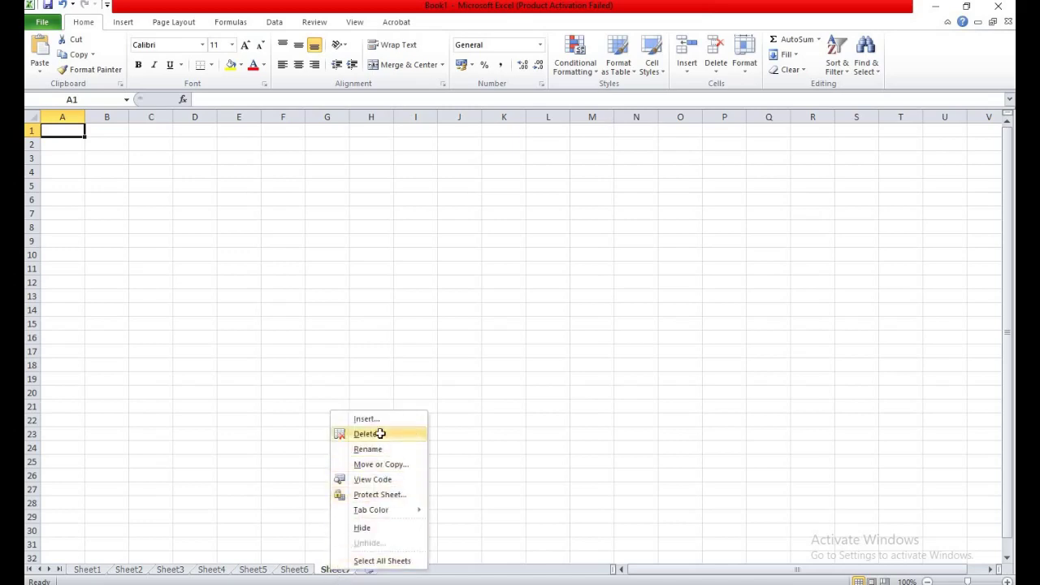
{"action": "left_click", "coordinate": [377, 433]}
{"action": "right_click", "coordinate": [291, 572]}
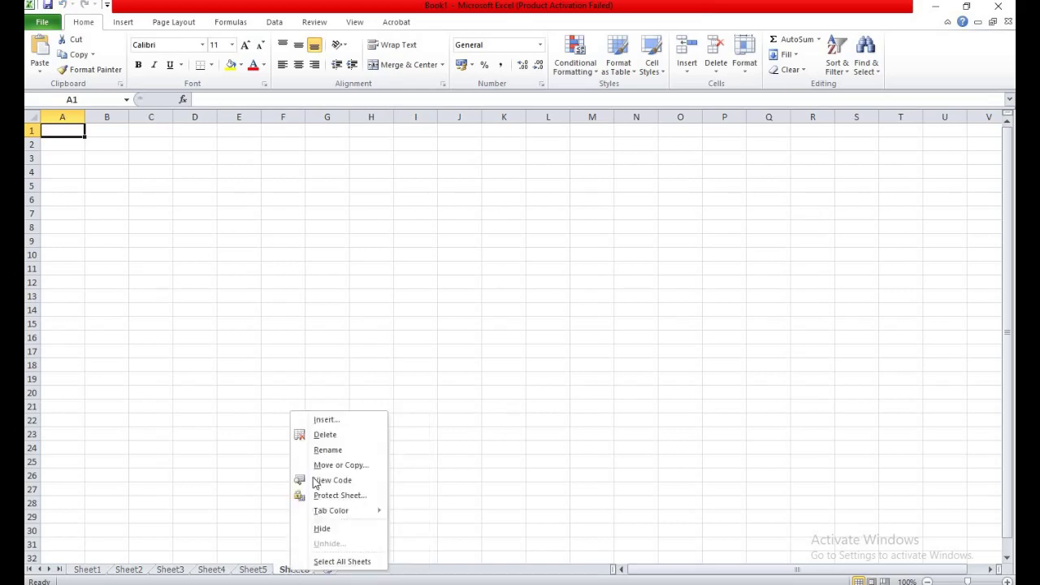
{"action": "left_click", "coordinate": [320, 433]}
{"action": "right_click", "coordinate": [248, 572]}
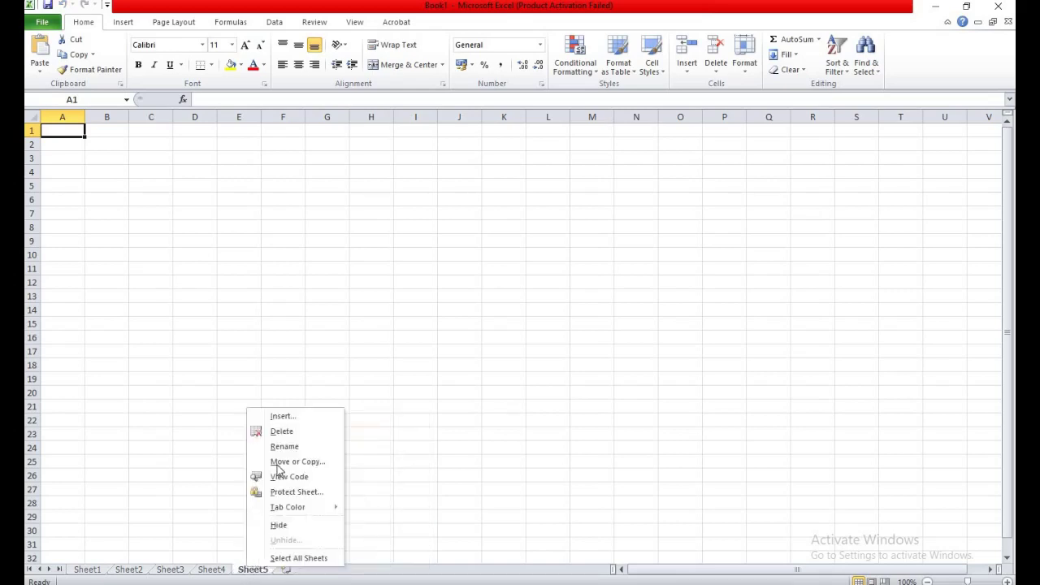
{"action": "left_click", "coordinate": [281, 433]}
{"action": "right_click", "coordinate": [216, 572]}
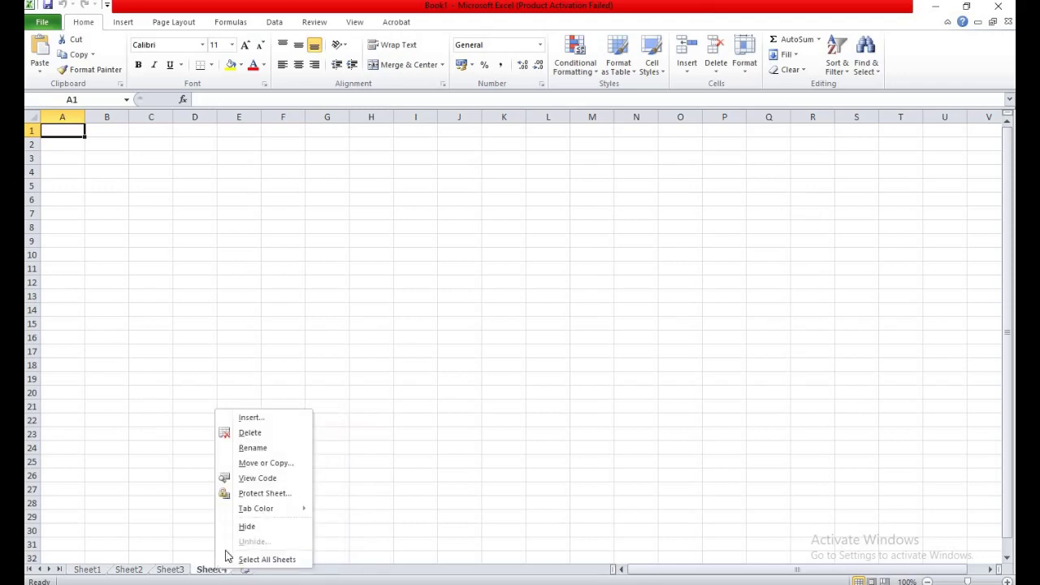
{"action": "left_click", "coordinate": [256, 435]}
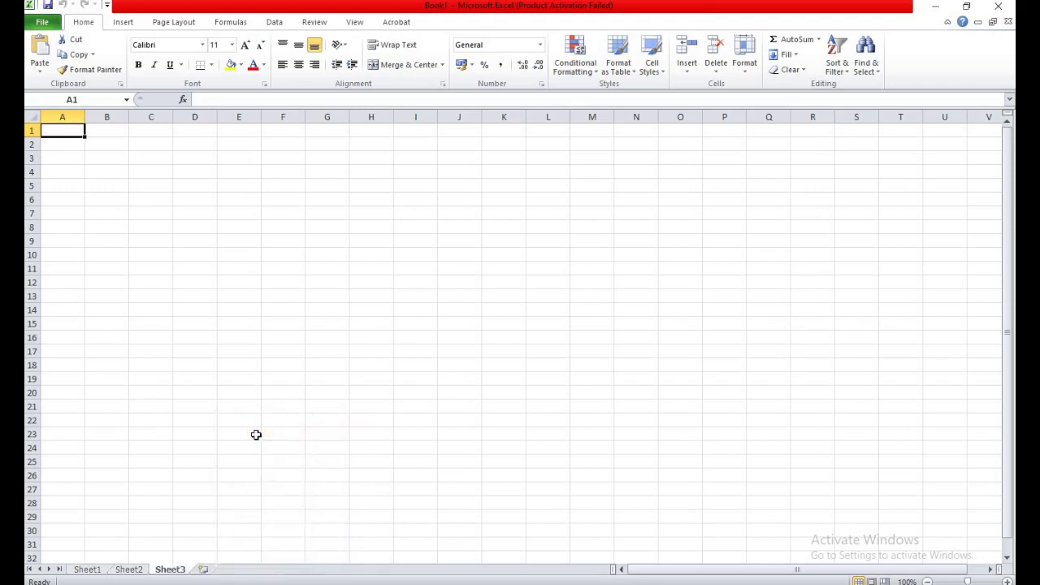
Rename Sheet1 to DATA.
{"action": "left_click", "coordinate": [91, 572]}
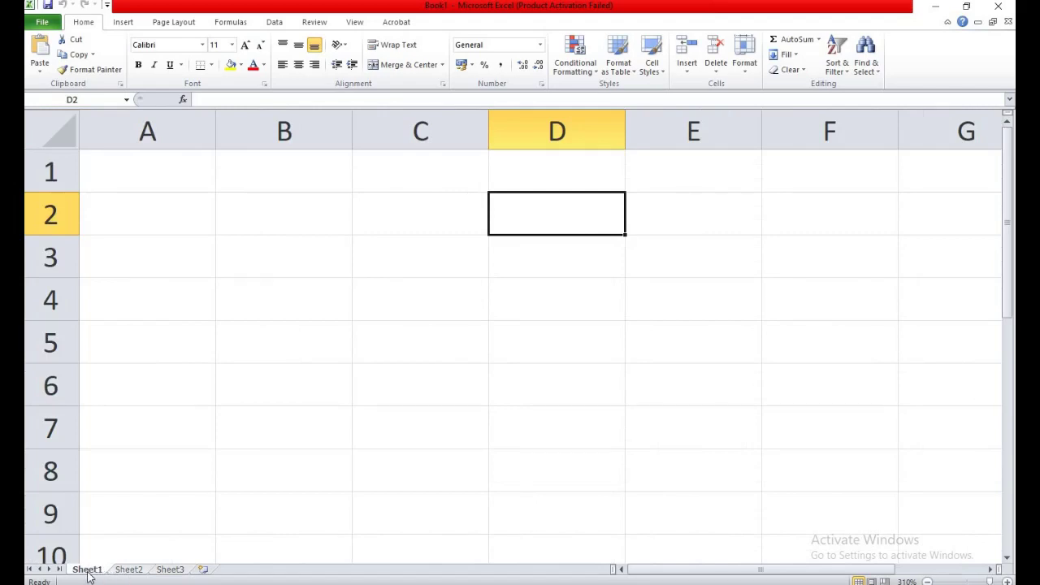
{"action": "right_click", "coordinate": [89, 573]}
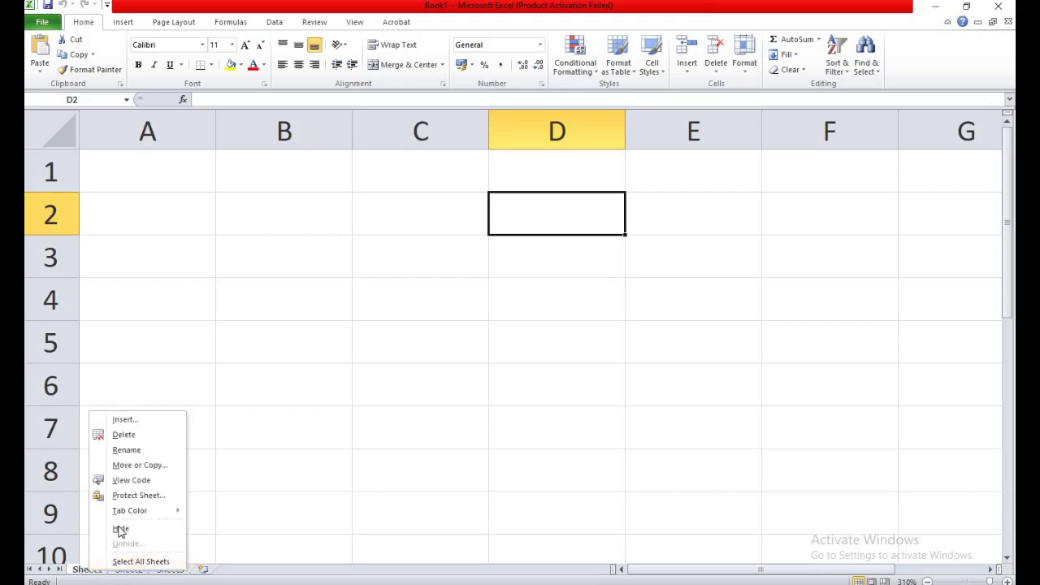
{"action": "mouse_move", "coordinate": [130, 510]}
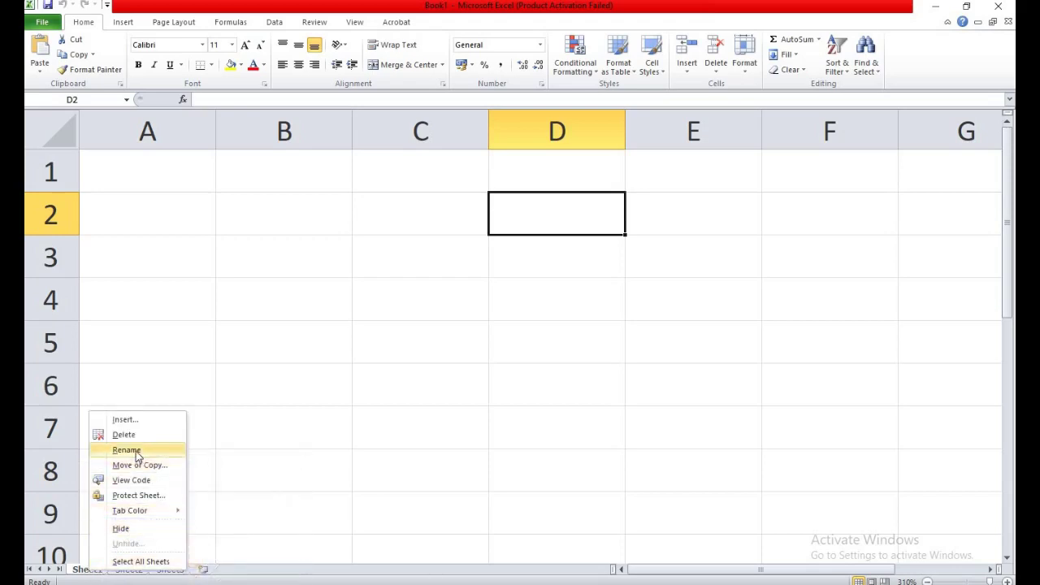
{"action": "left_click", "coordinate": [135, 451]}
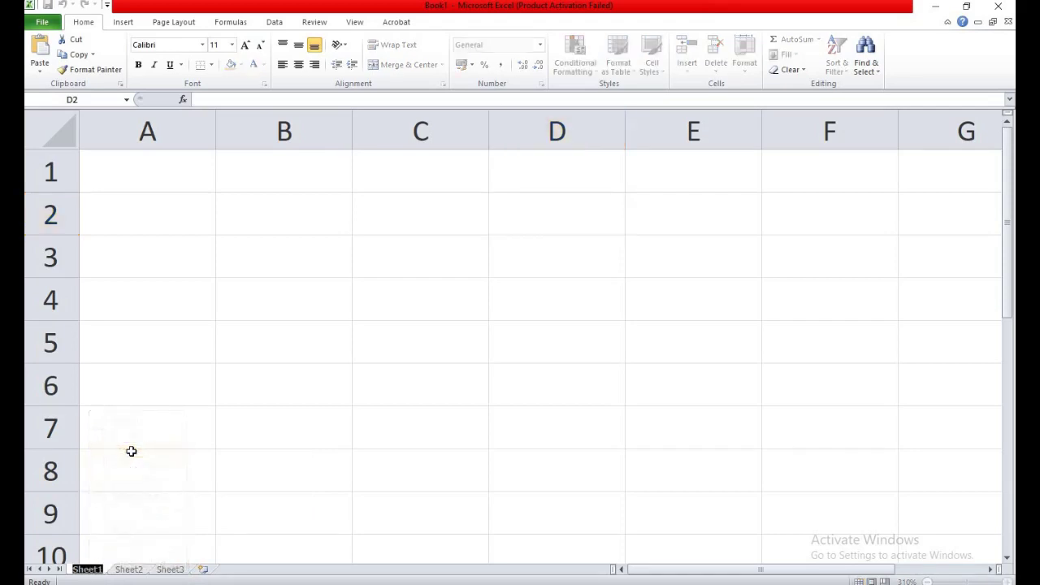
{"action": "type", "text": "DATA"}
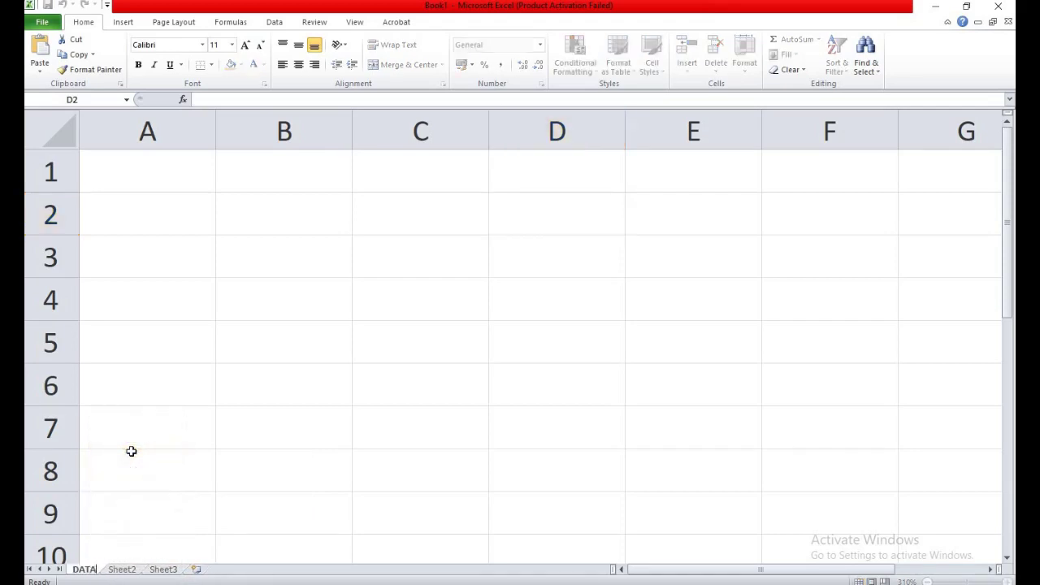
Rename Sheet2 to META DATA.
{"action": "left_click", "coordinate": [122, 570]}
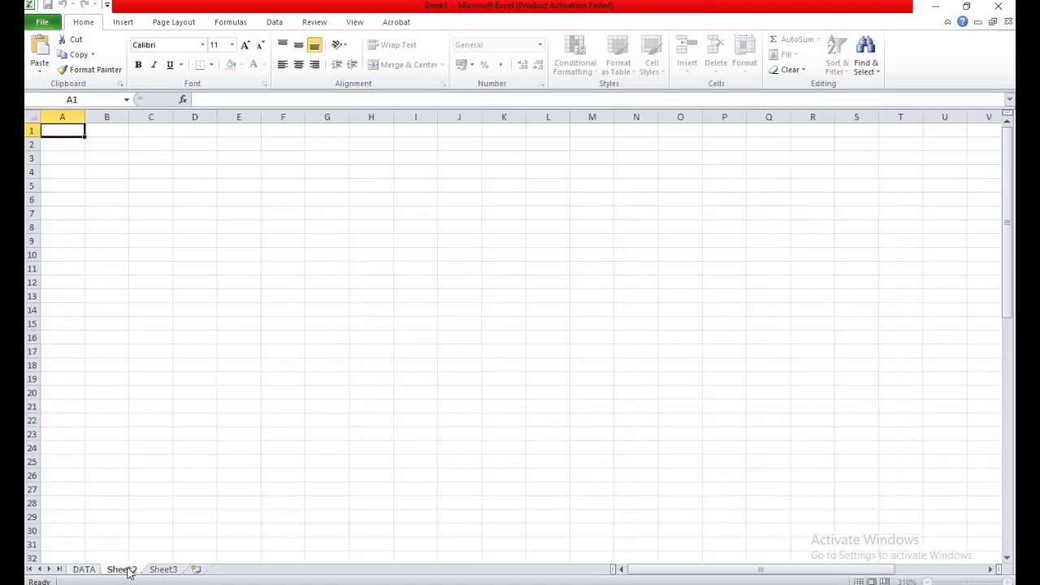
{"action": "right_click", "coordinate": [122, 569]}
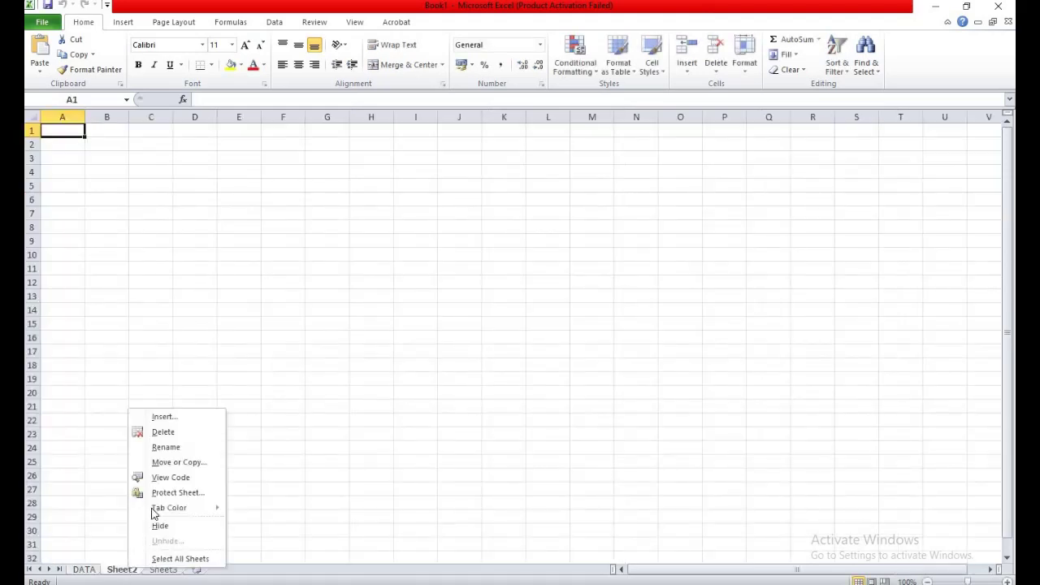
{"action": "left_click", "coordinate": [174, 447]}
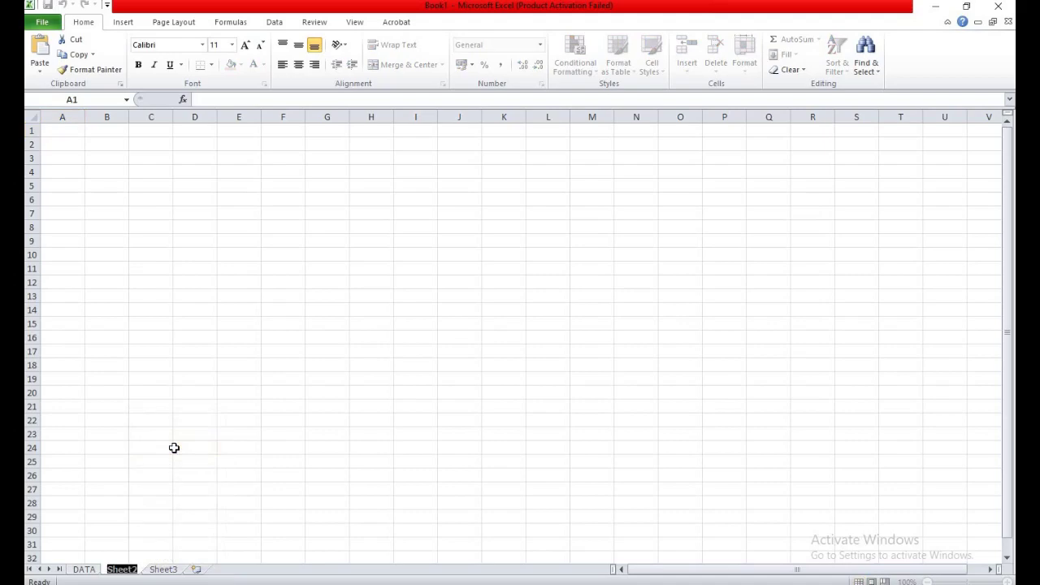
{"action": "type", "text": "META"}
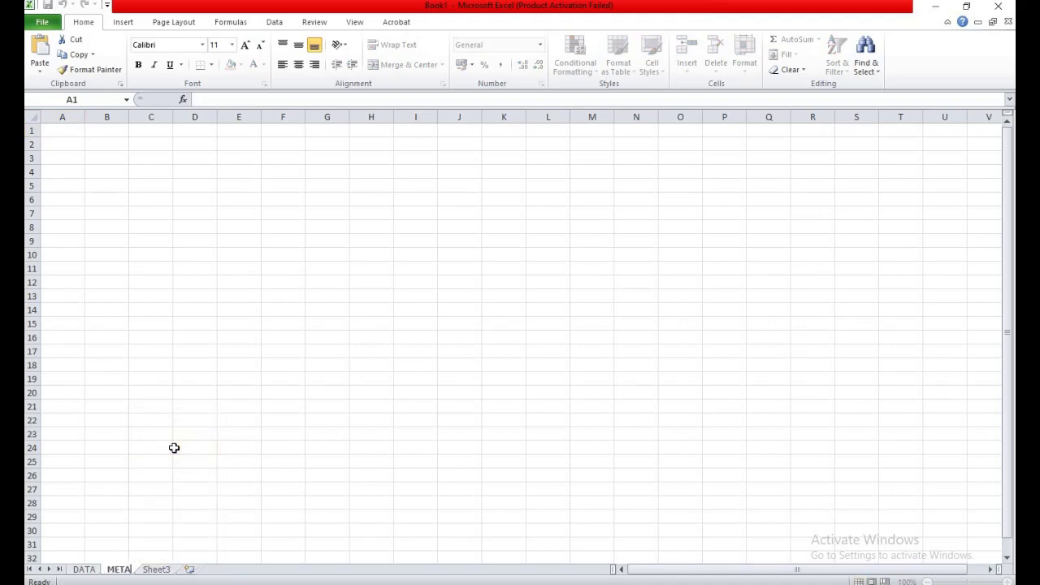
{"action": "type", "text": " DATA"}
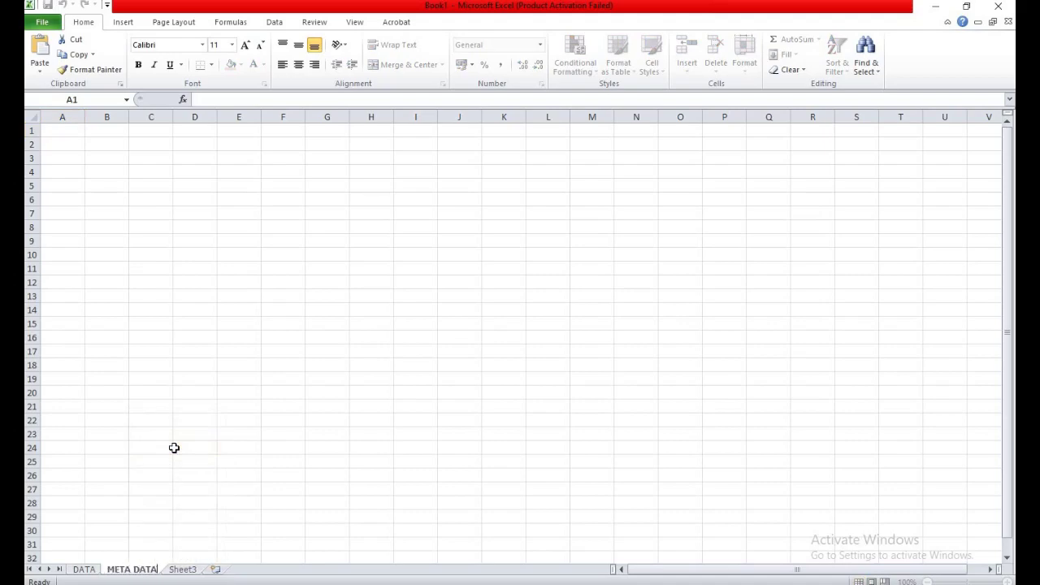
Confirm the META DATA name, erase stray text from A1, and delete Sheet3.
{"action": "left_click", "coordinate": [182, 570]}
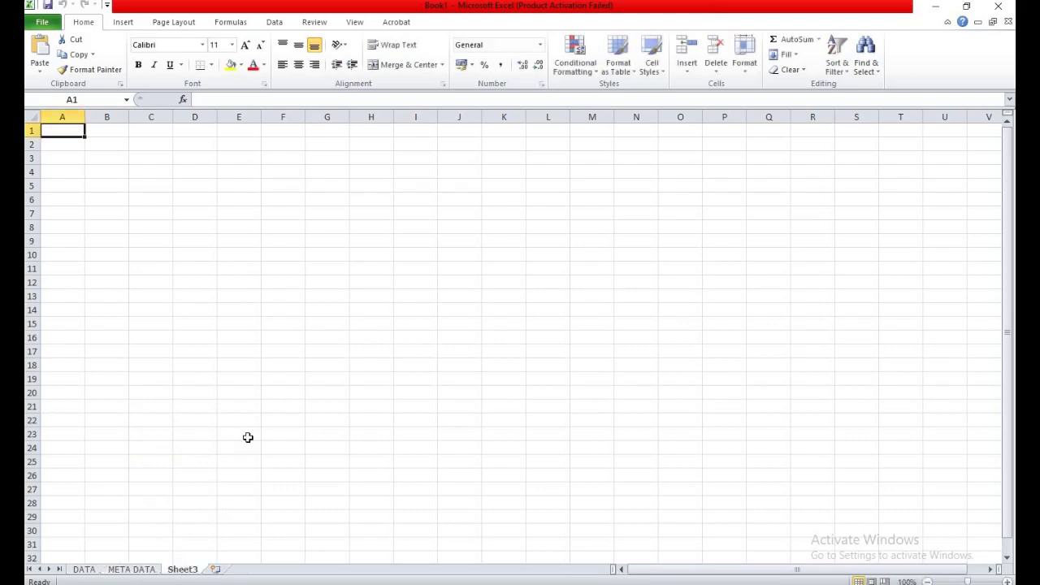
{"action": "type", "text": "BE"}
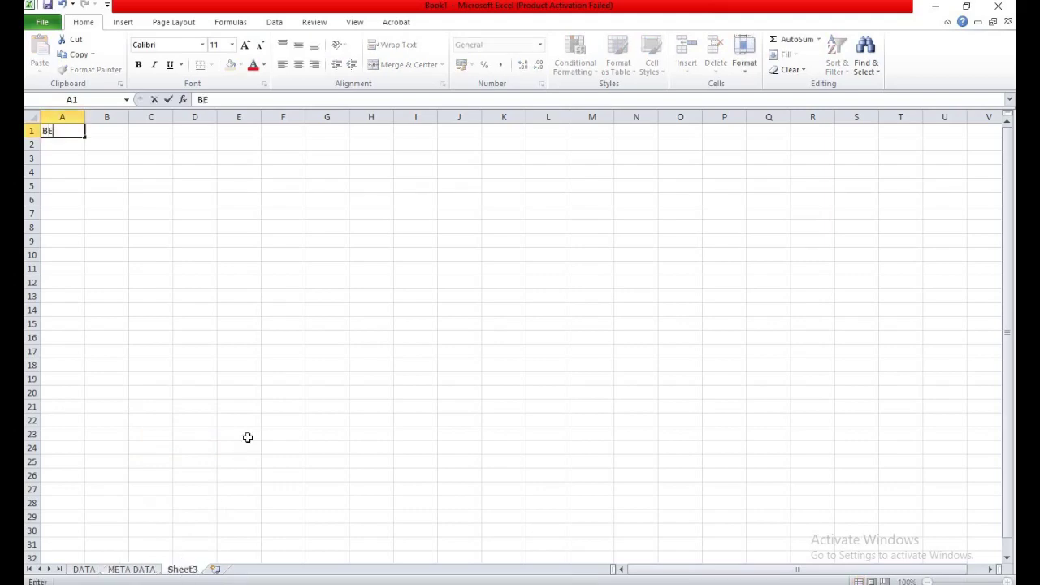
{"action": "type", "text": "TA"}
{"action": "key", "text": "BackSpace"}
{"action": "key", "text": "BackSpace"}
{"action": "key", "text": "BackSpace"}
{"action": "key", "text": "BackSpace"}
{"action": "right_click", "coordinate": [186, 571]}
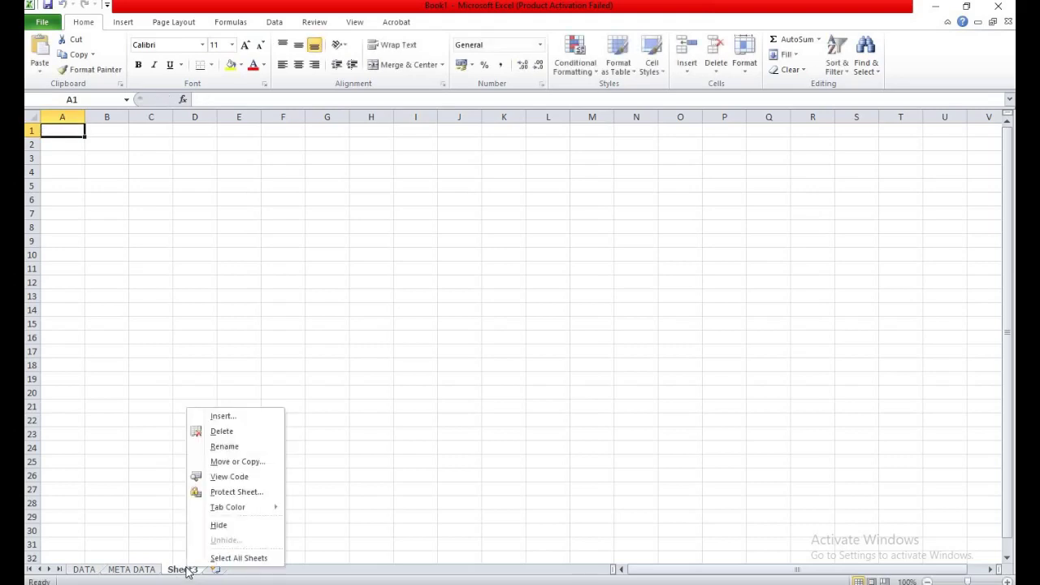
{"action": "left_click", "coordinate": [224, 430]}
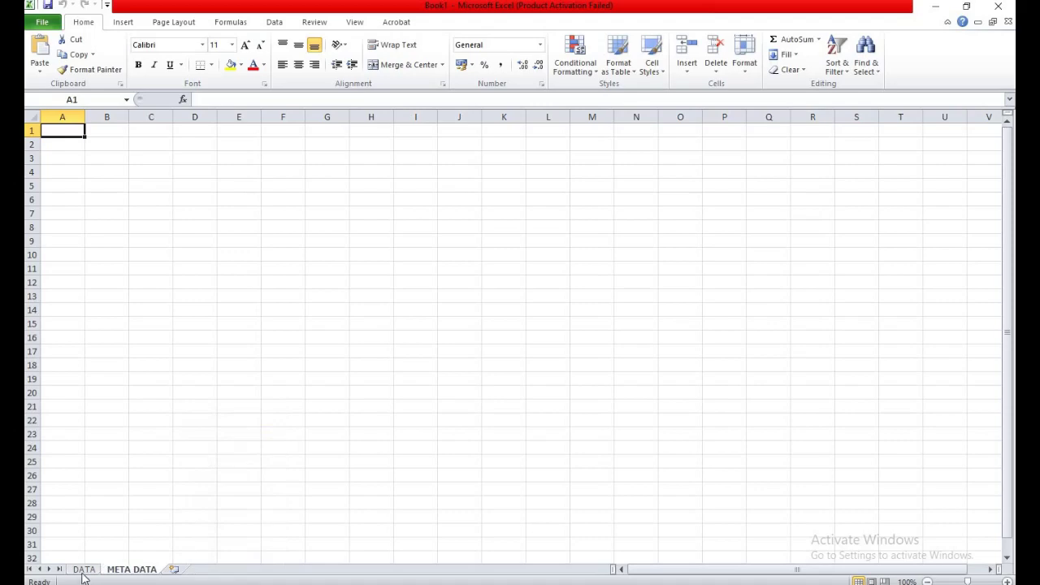
Insert a new worksheet named BETA DATA and return to the DATA sheet.
{"action": "left_click", "coordinate": [173, 571]}
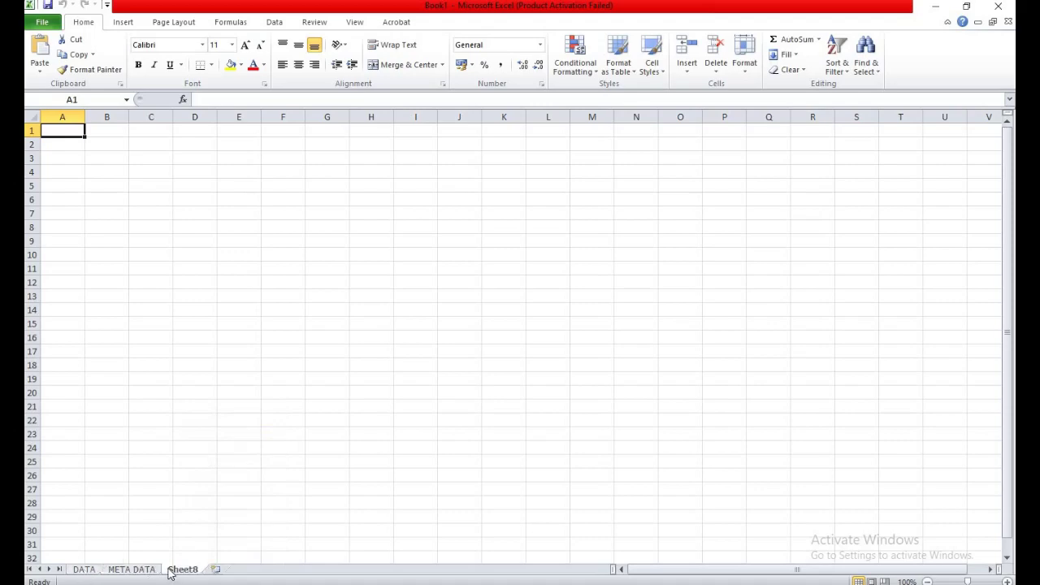
{"action": "right_click", "coordinate": [177, 572]}
{"action": "left_click", "coordinate": [198, 450]}
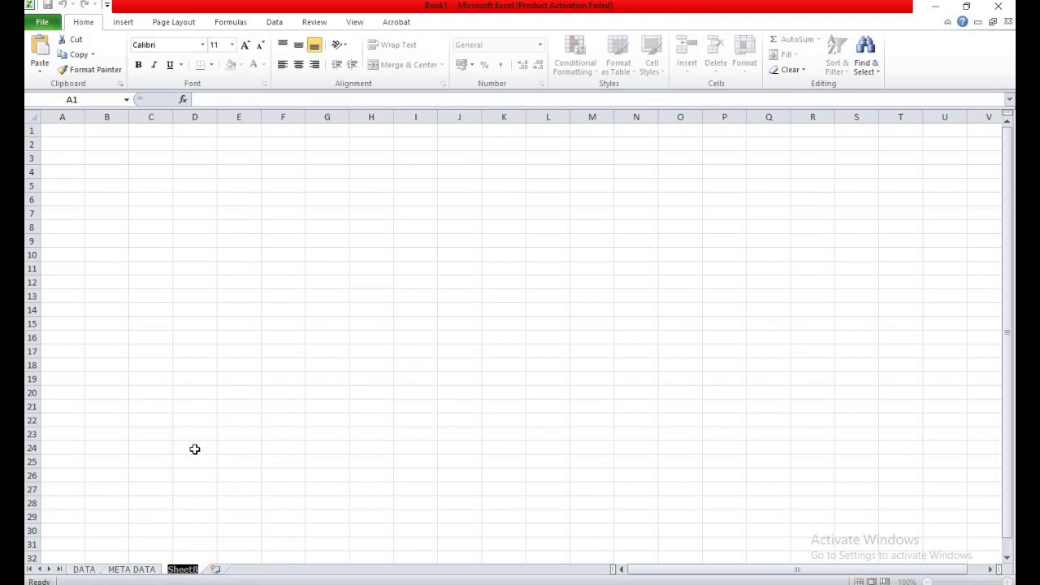
{"action": "type", "text": "B"}
{"action": "type", "text": "ETA D"}
{"action": "type", "text": "ATA"}
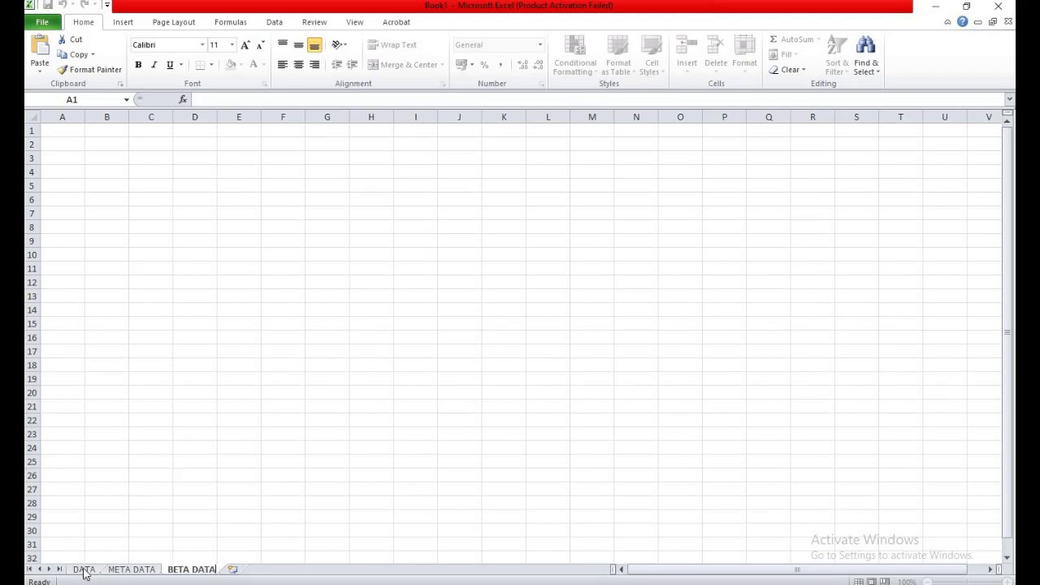
{"action": "left_click", "coordinate": [81, 570]}
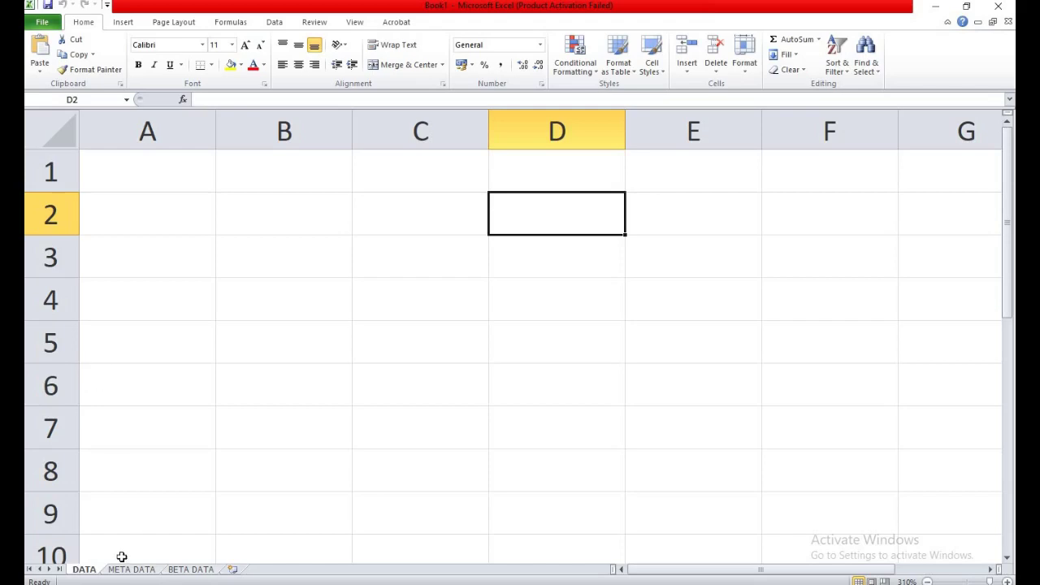
Colour the DATA sheet tab purple.
{"action": "right_click", "coordinate": [84, 572]}
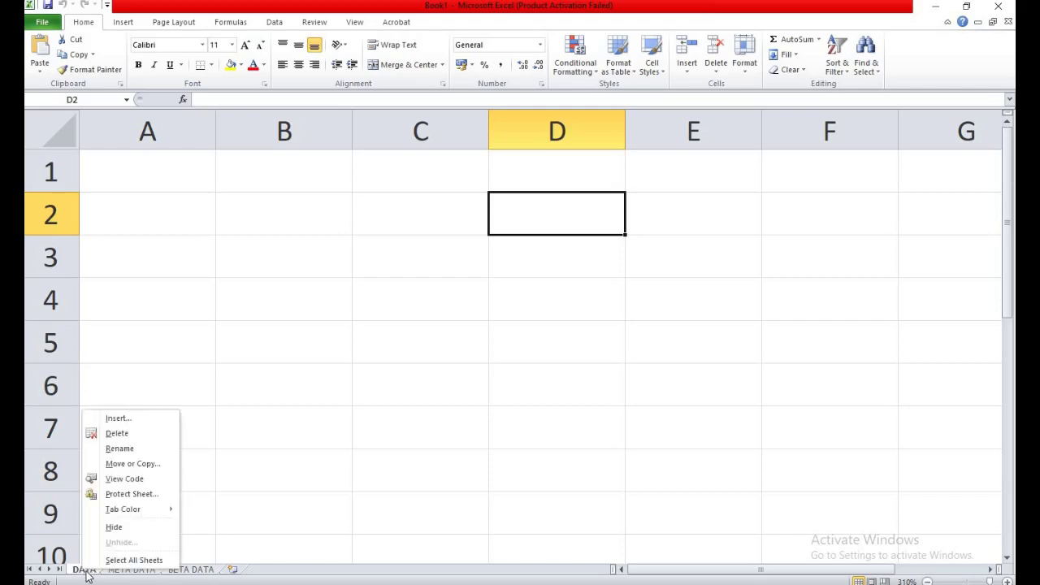
{"action": "left_click", "coordinate": [136, 573]}
{"action": "left_click", "coordinate": [136, 574]}
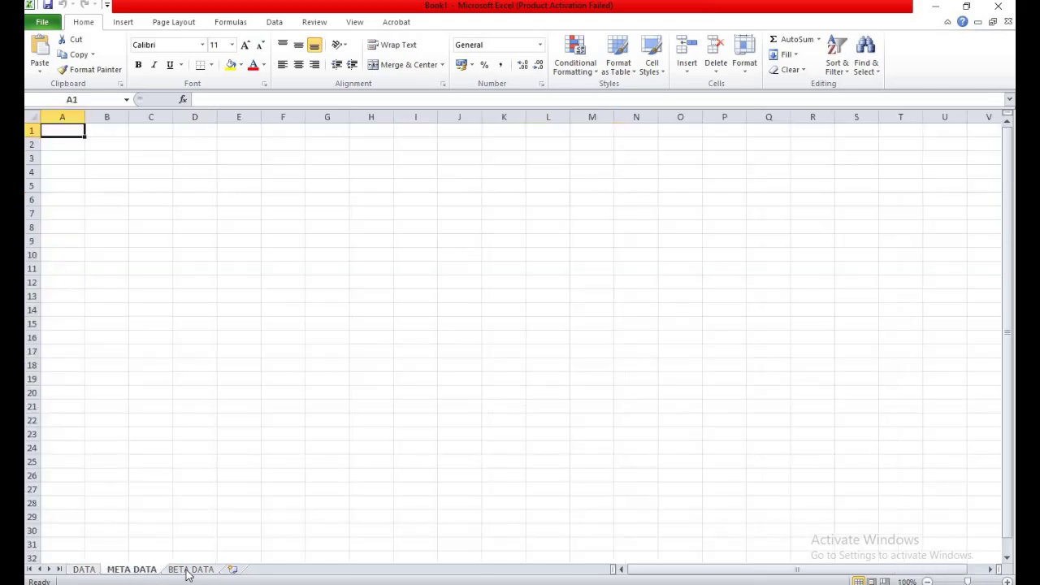
{"action": "left_click", "coordinate": [188, 572]}
{"action": "left_click", "coordinate": [85, 572]}
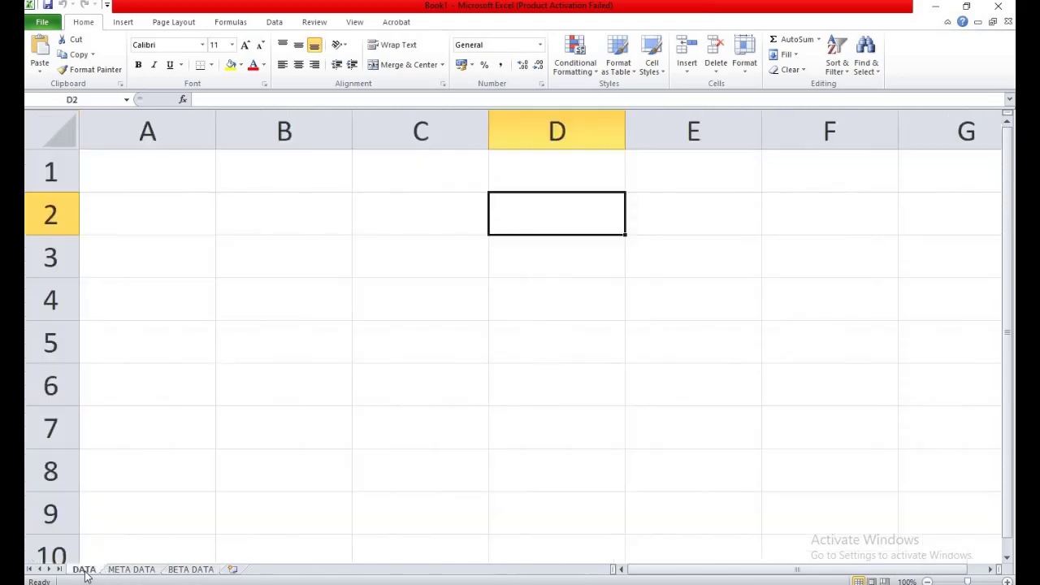
{"action": "right_click", "coordinate": [87, 572]}
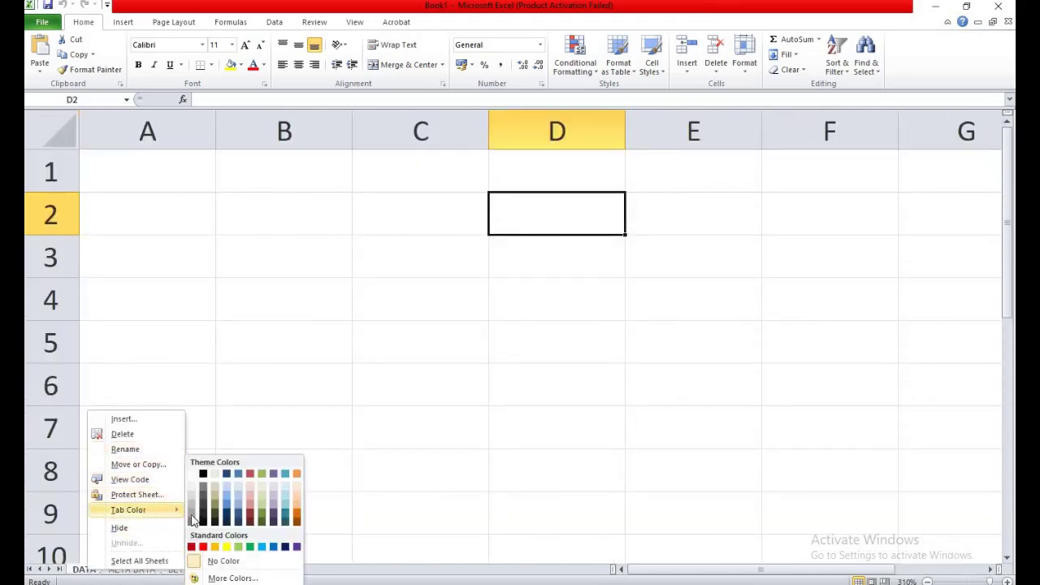
{"action": "mouse_move", "coordinate": [128, 509]}
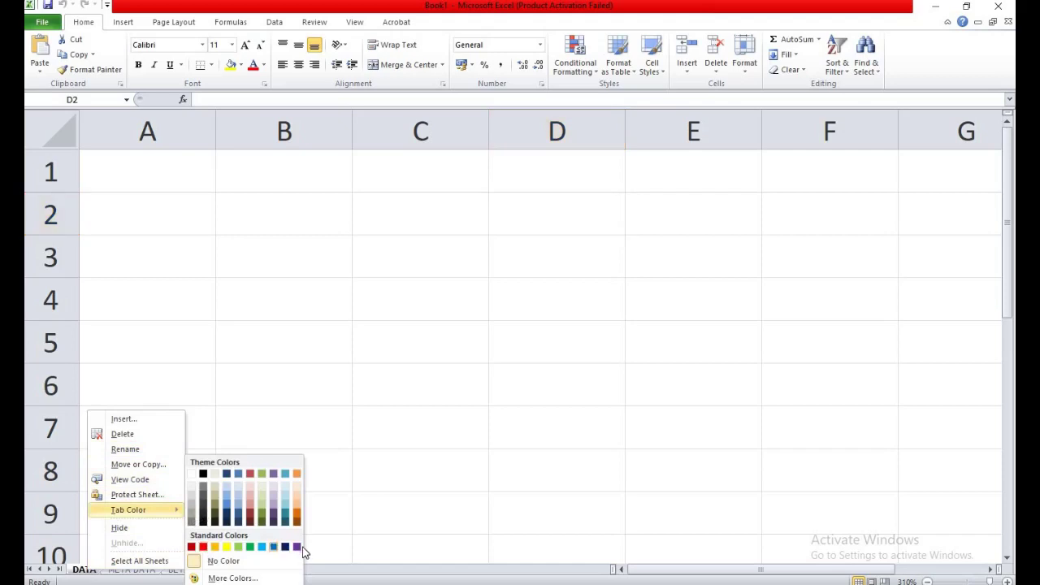
{"action": "left_click", "coordinate": [298, 546]}
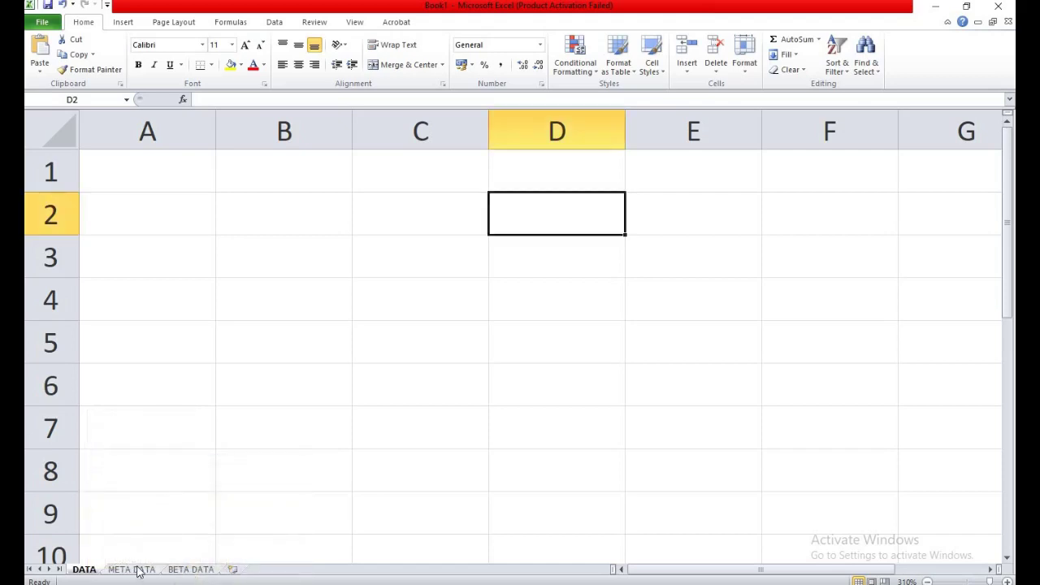
Colour the META DATA tab red and the BETA DATA tab dark blue.
{"action": "right_click", "coordinate": [139, 572]}
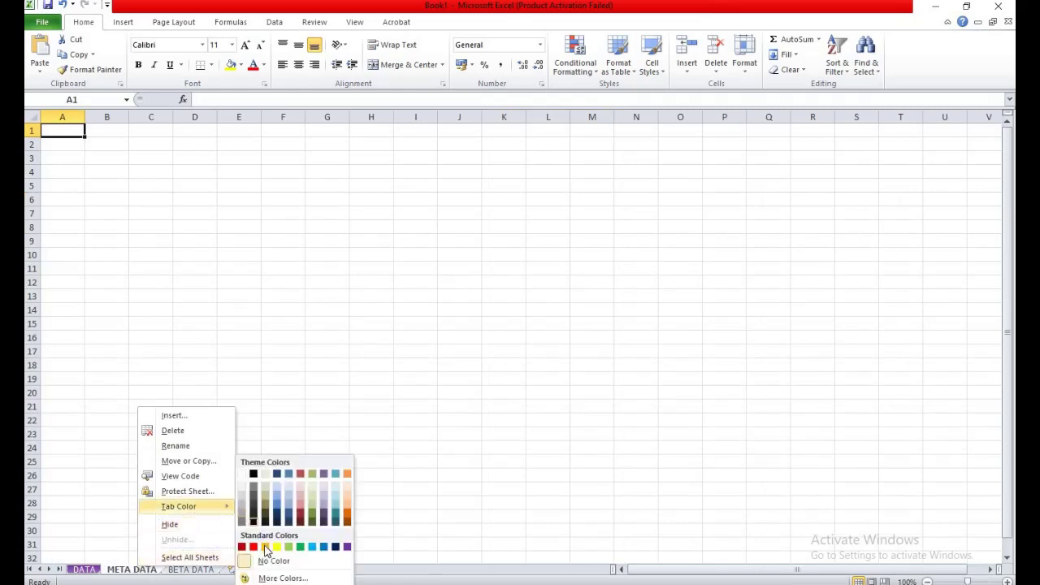
{"action": "left_click", "coordinate": [203, 576]}
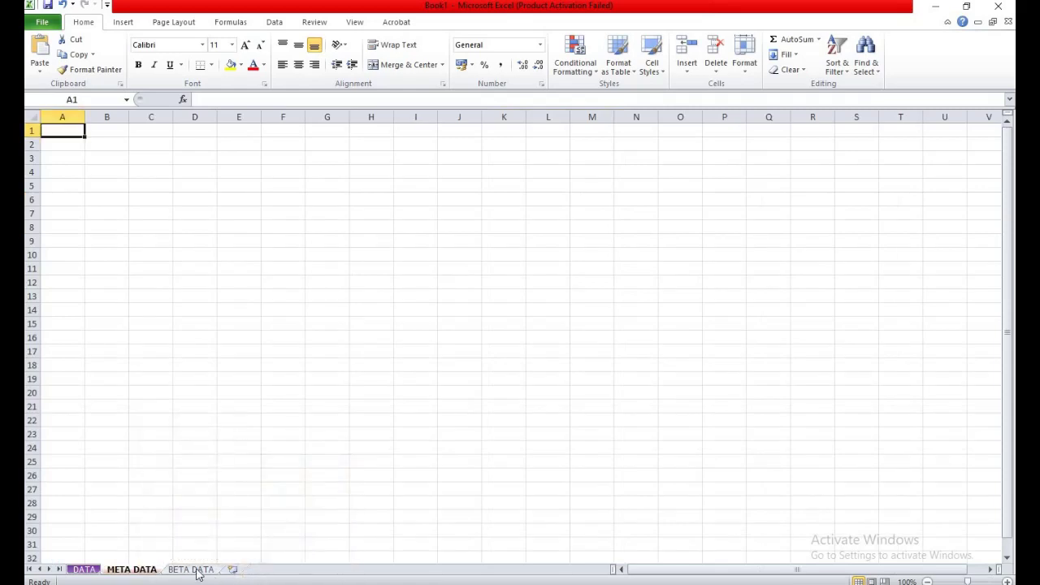
{"action": "right_click", "coordinate": [198, 572]}
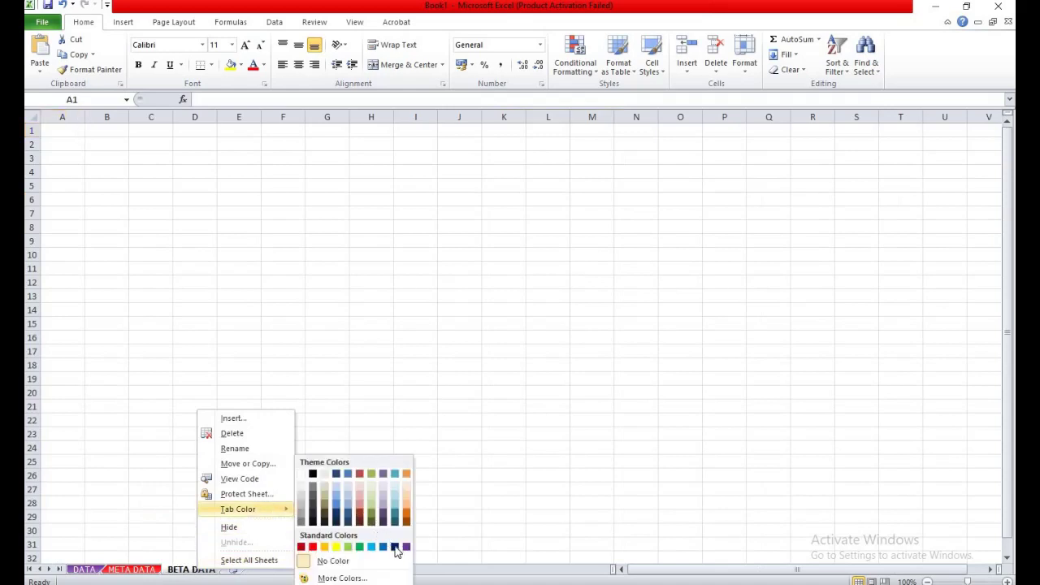
{"action": "left_click", "coordinate": [394, 547]}
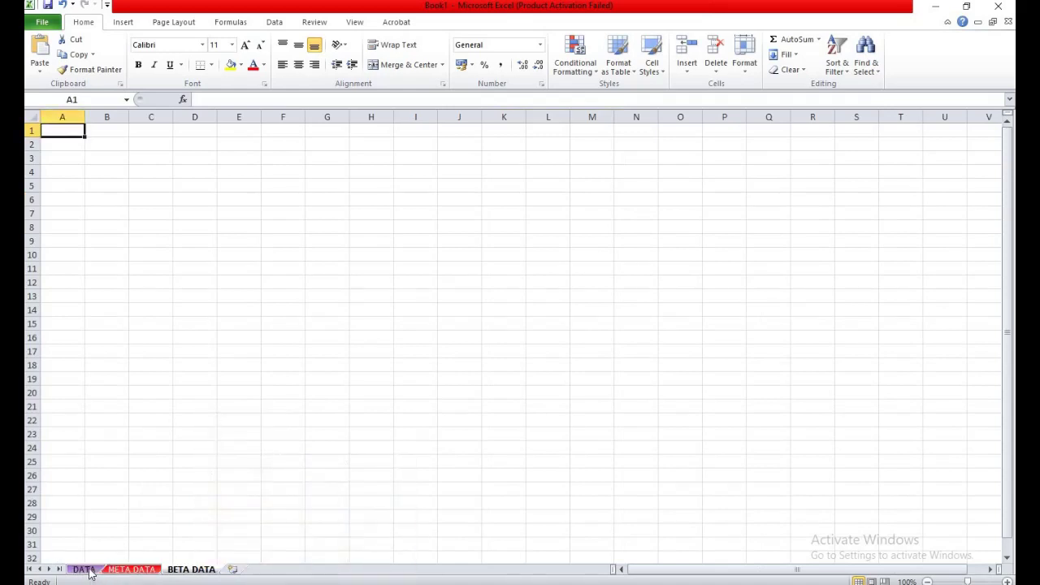
{"action": "left_click", "coordinate": [84, 570]}
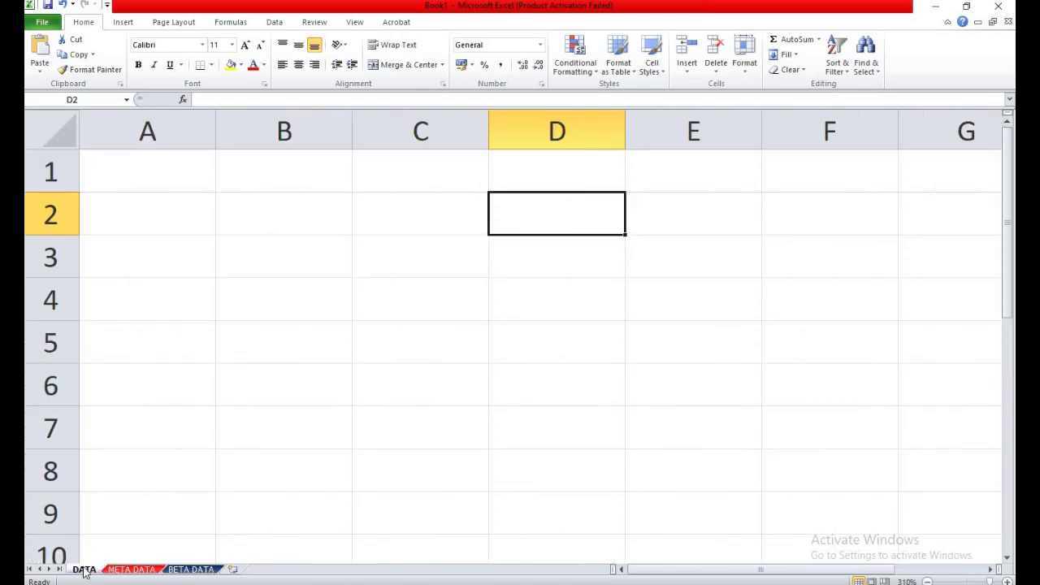
{"action": "left_click", "coordinate": [118, 570]}
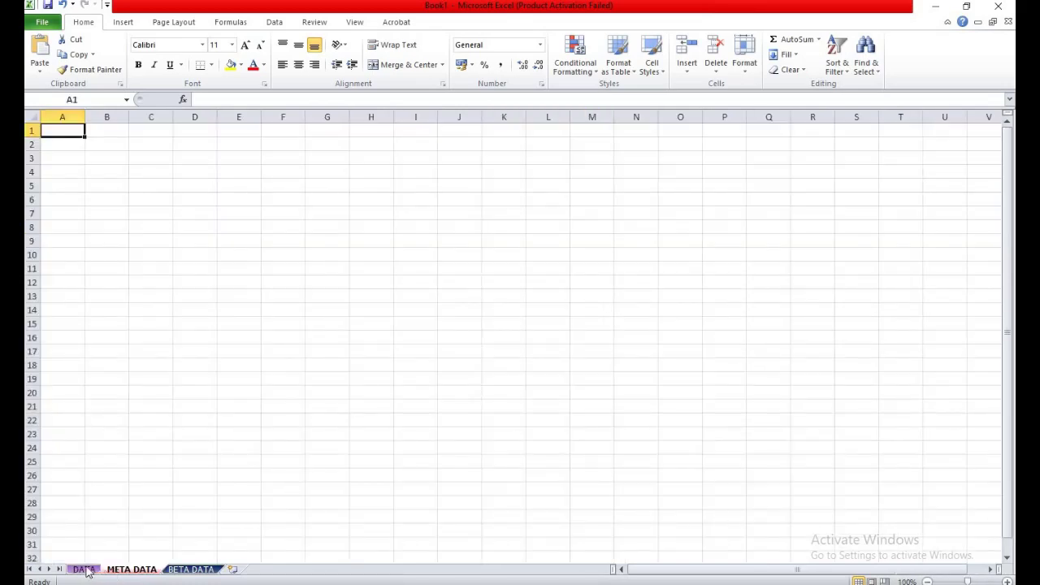
{"action": "left_click", "coordinate": [85, 570]}
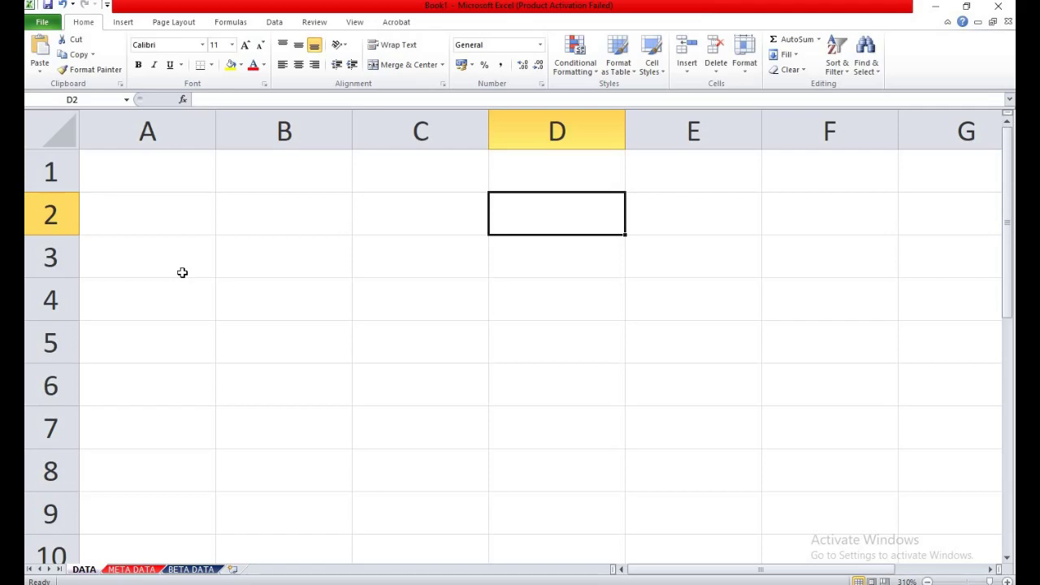
Enter headers S.NO, NAME, ENGLISH, TAMIL and MATHS in cells A1 to E1.
{"action": "left_click", "coordinate": [169, 173]}
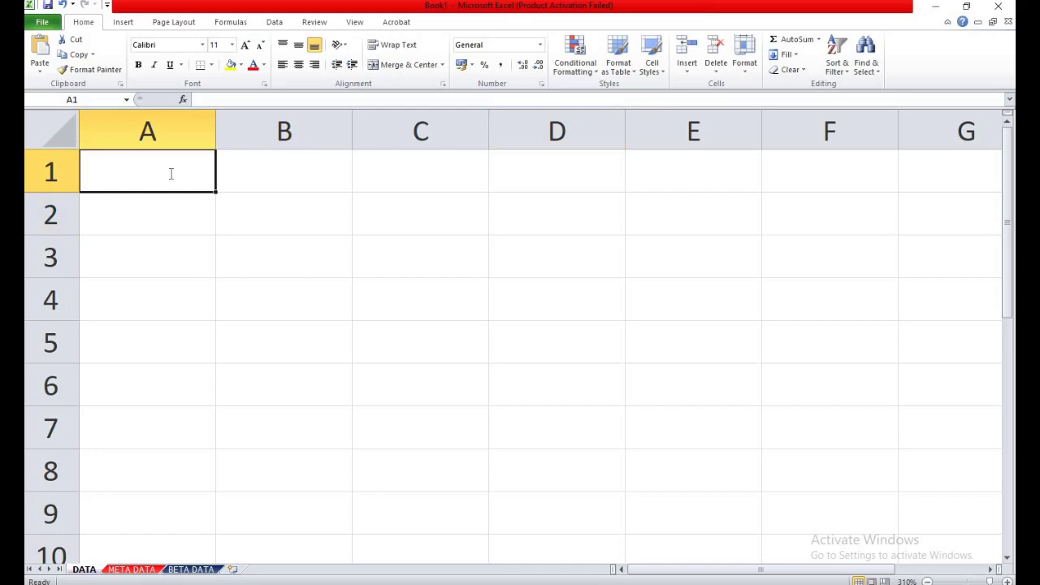
{"action": "type", "text": "S.NO"}
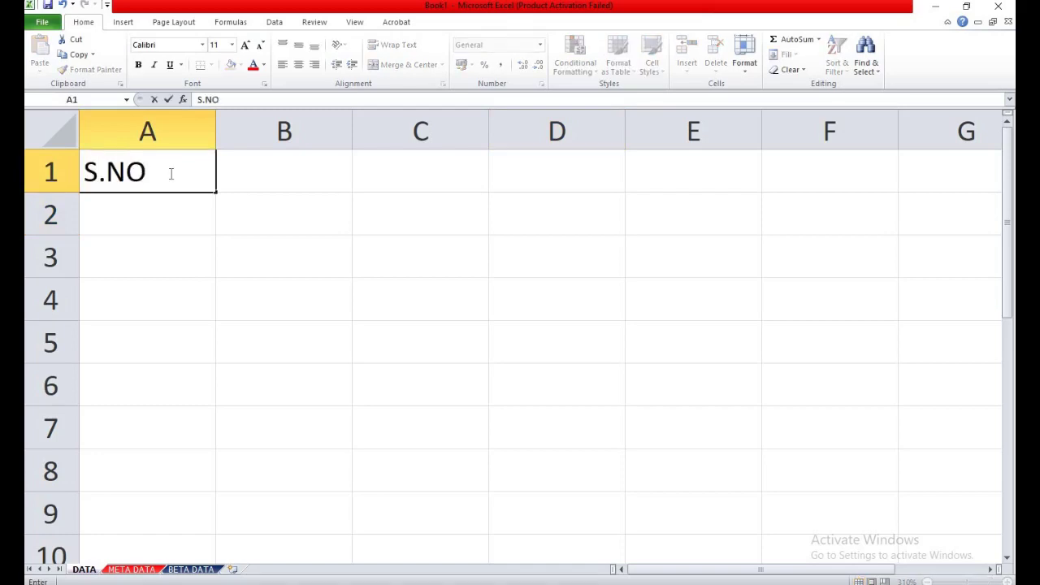
{"action": "key", "text": "Tab"}
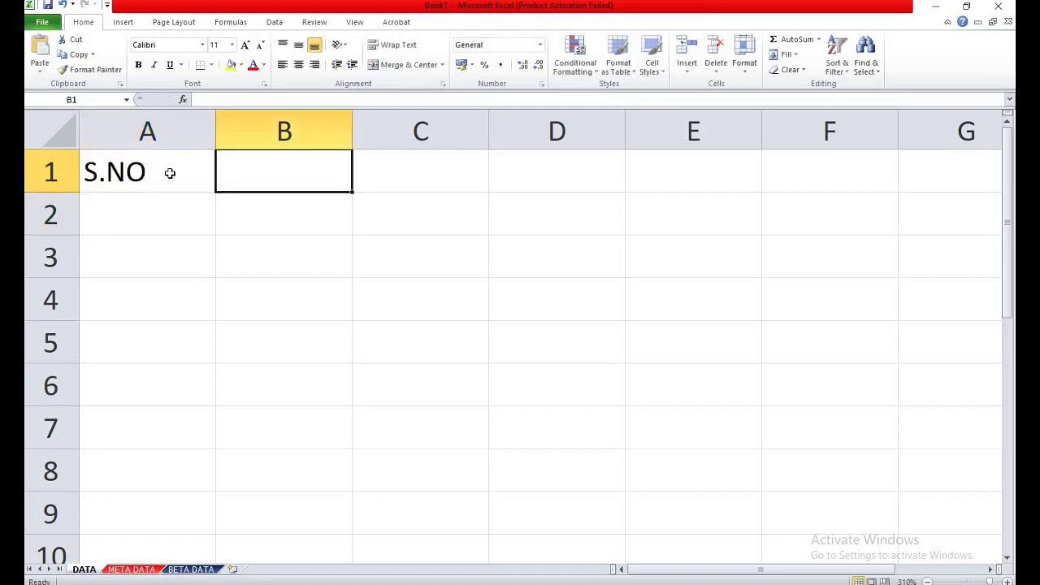
{"action": "type", "text": "NA"}
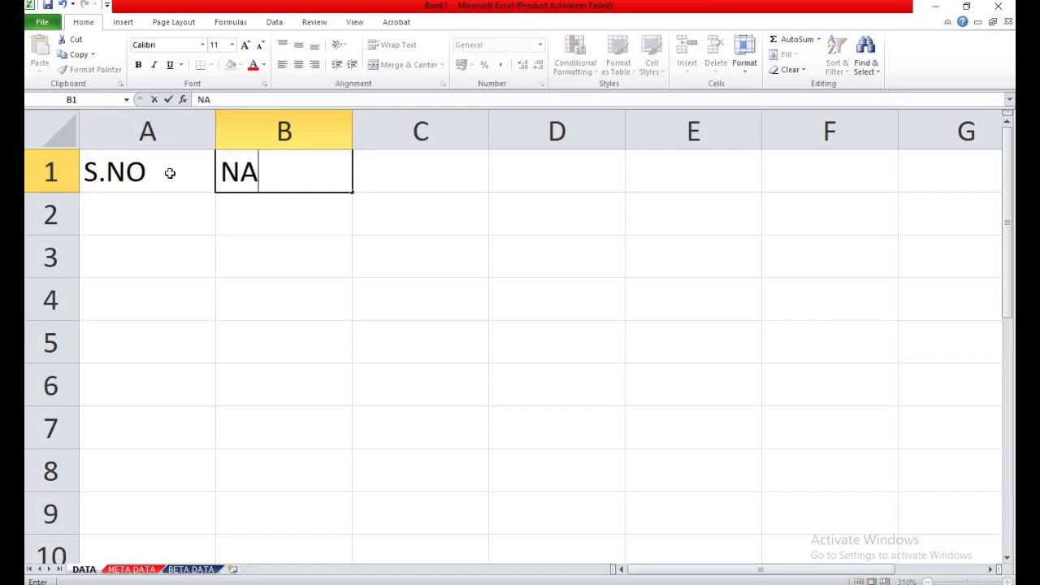
{"action": "type", "text": "ME"}
{"action": "key", "text": "Tab"}
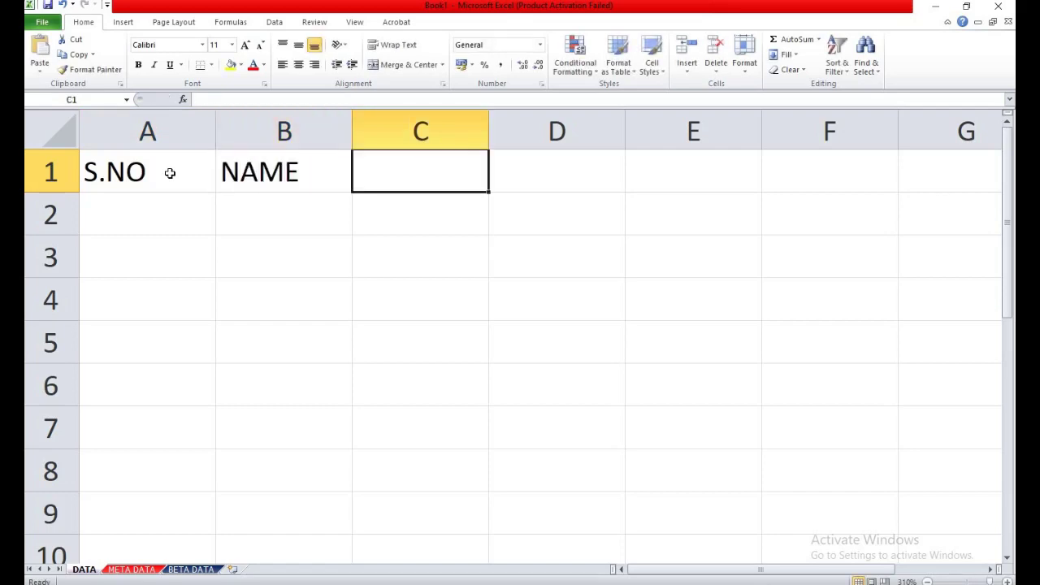
{"action": "type", "text": "E"}
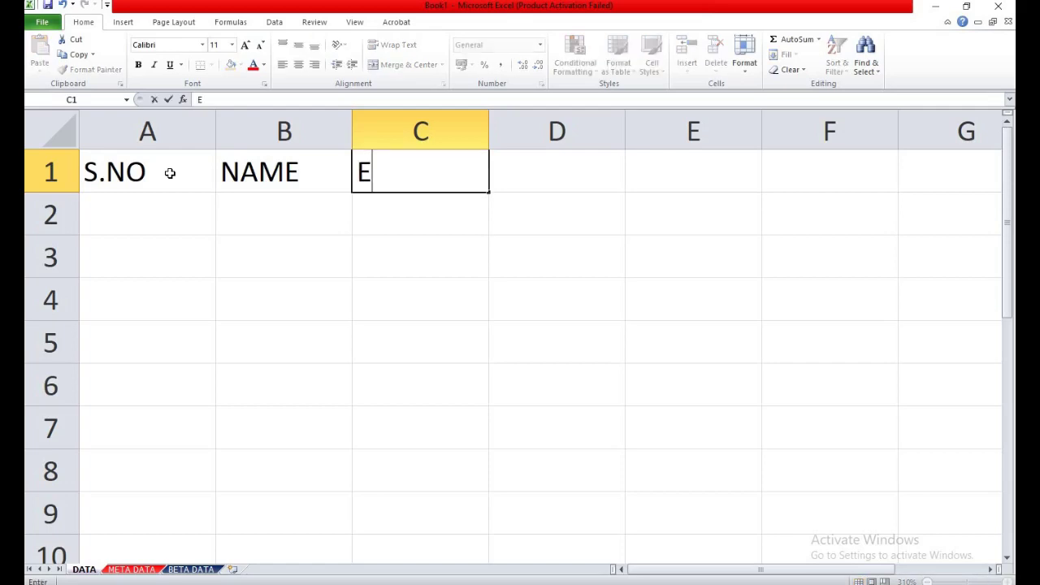
{"action": "type", "text": "NGLISH"}
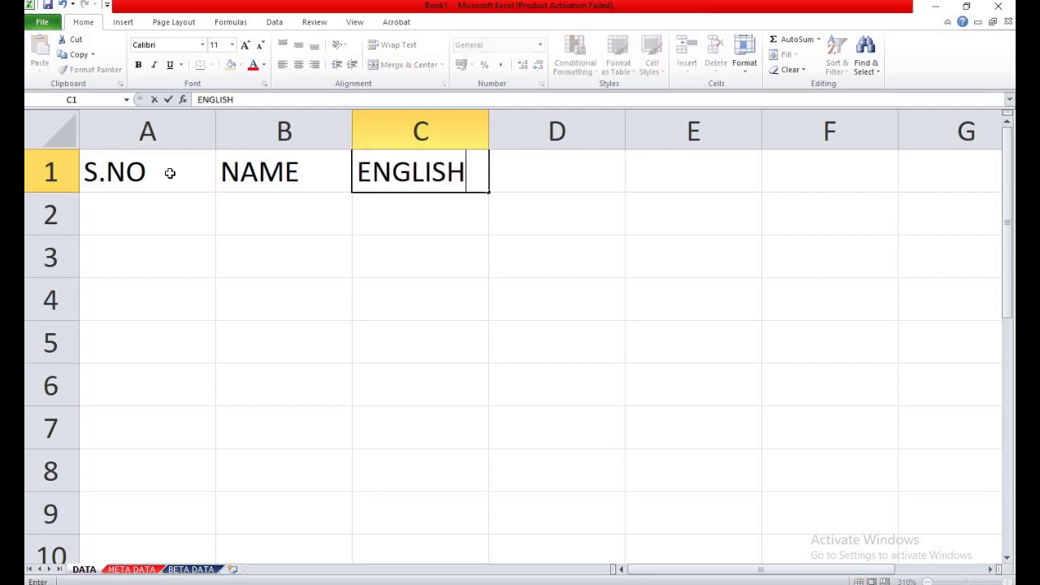
{"action": "key", "text": "Tab"}
{"action": "type", "text": "TAM"}
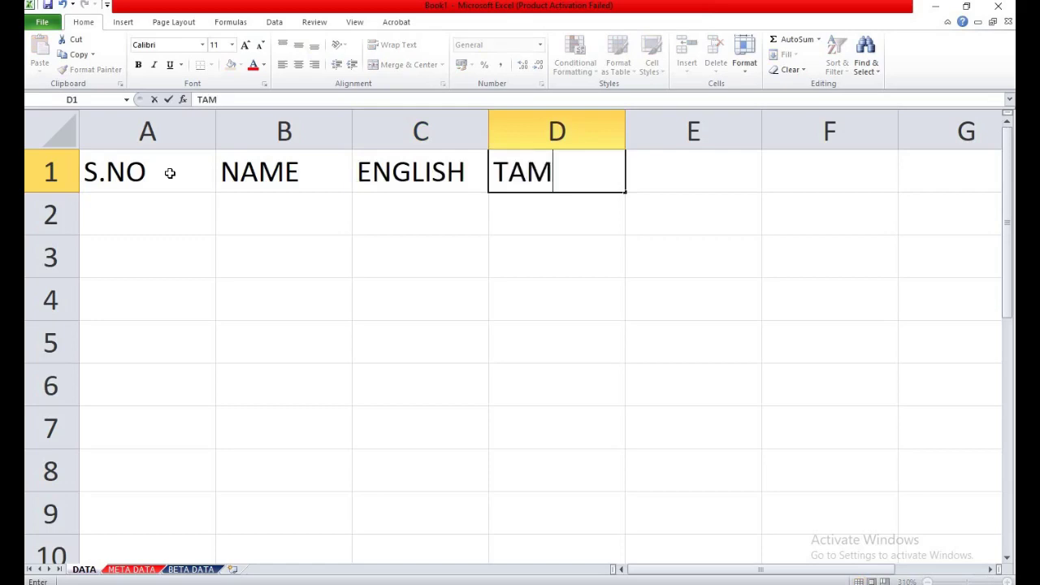
{"action": "type", "text": "IL"}
{"action": "key", "text": "Tab"}
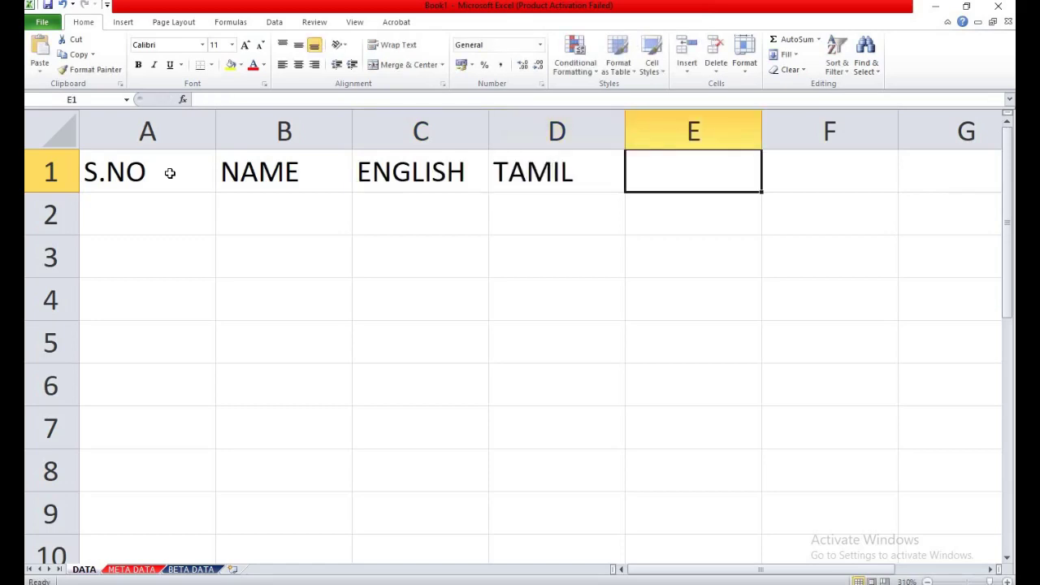
{"action": "type", "text": "MATHS"}
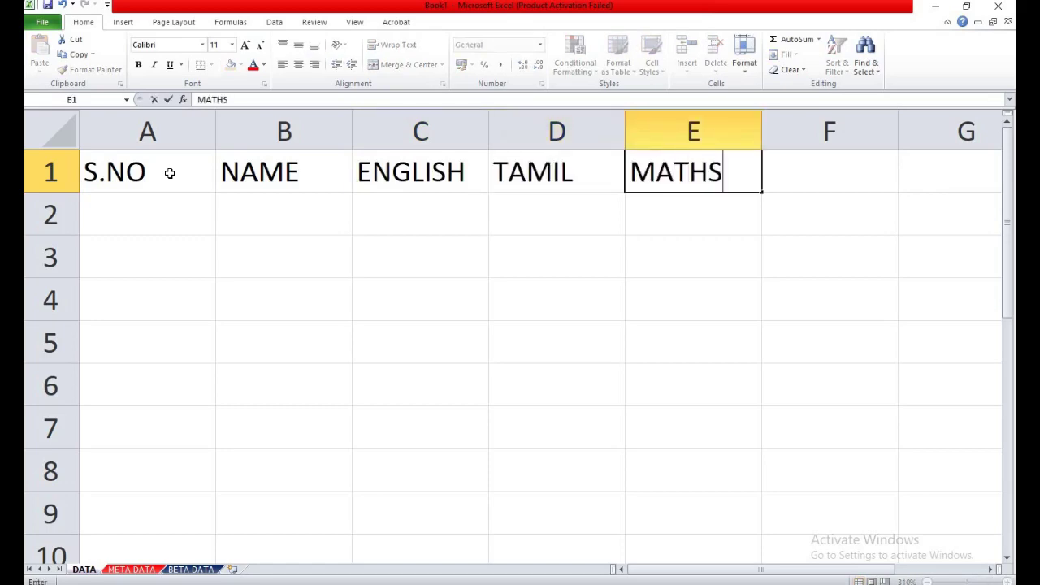
{"action": "left_click", "coordinate": [177, 213]}
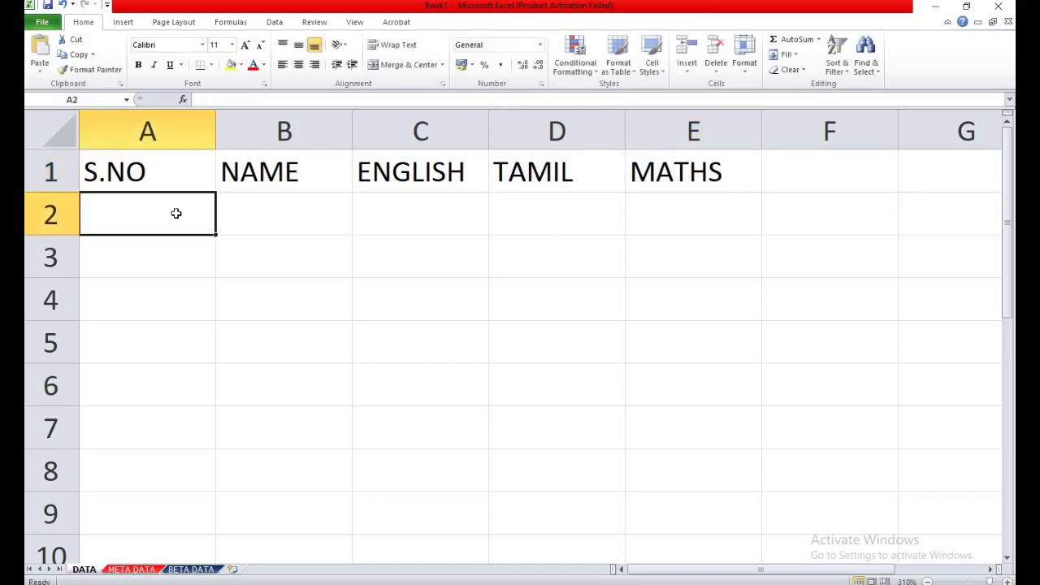
Type serial numbers 1 to 5 down cells A2:A6.
{"action": "type", "text": "1"}
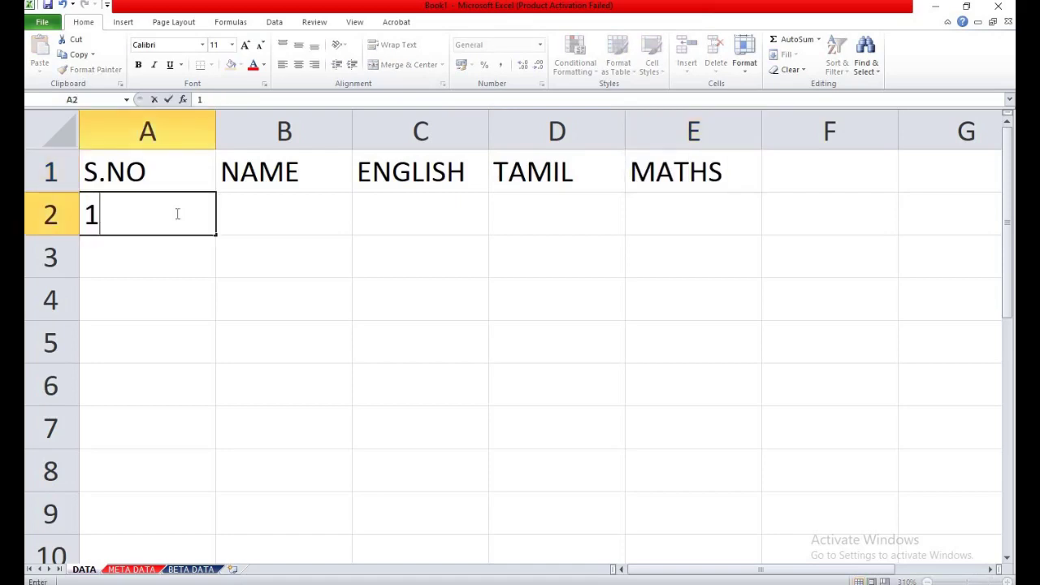
{"action": "key", "text": "Return"}
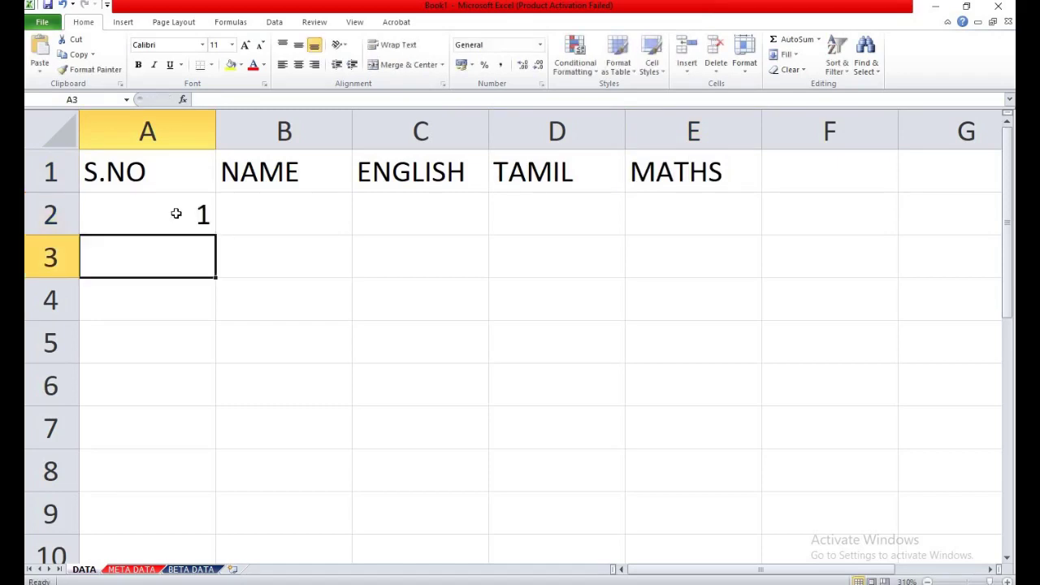
{"action": "type", "text": "2"}
{"action": "key", "text": "Return"}
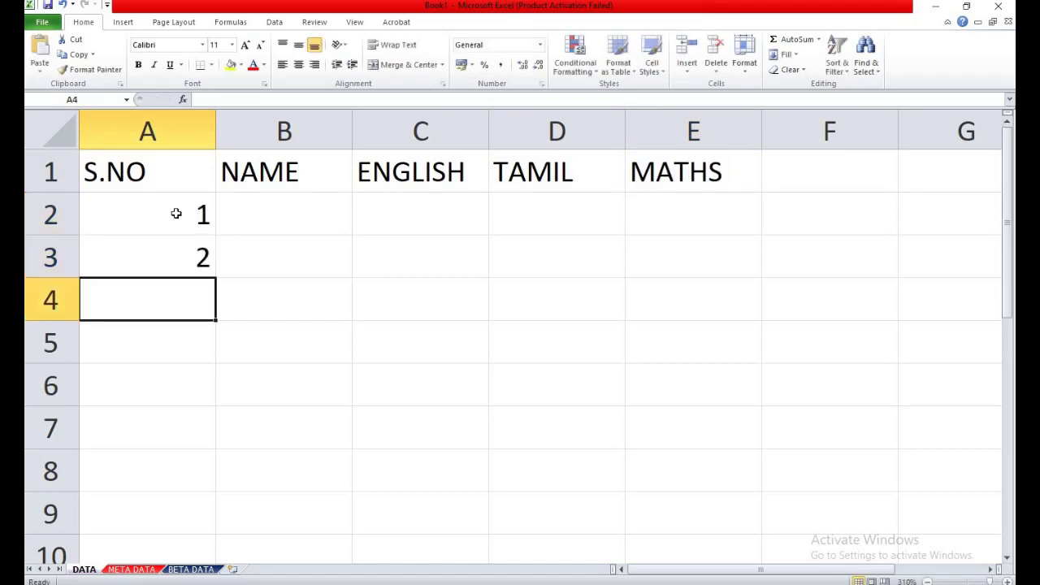
{"action": "type", "text": "3"}
{"action": "key", "text": "Return"}
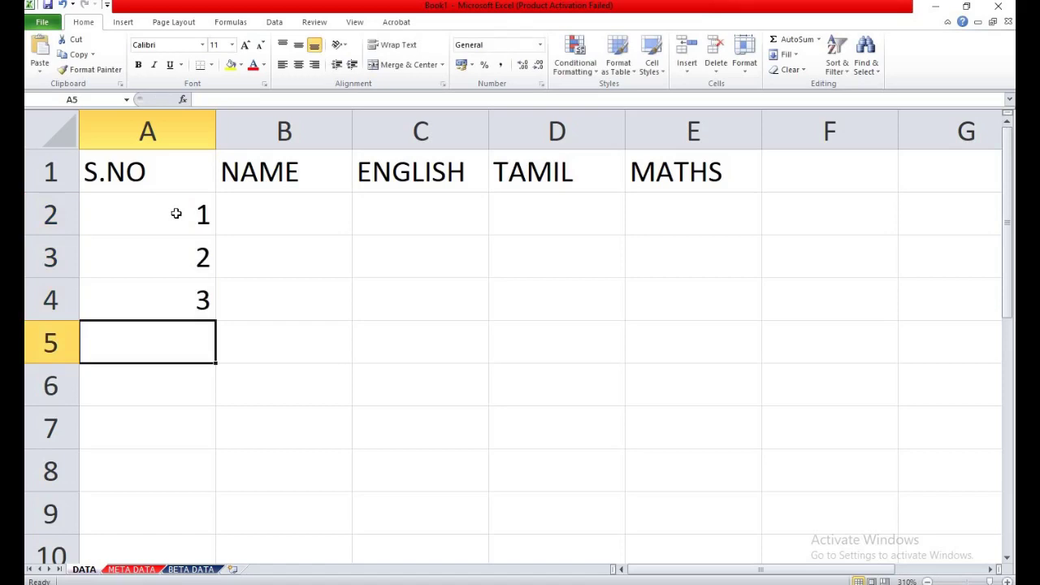
{"action": "type", "text": "4"}
{"action": "key", "text": "Return"}
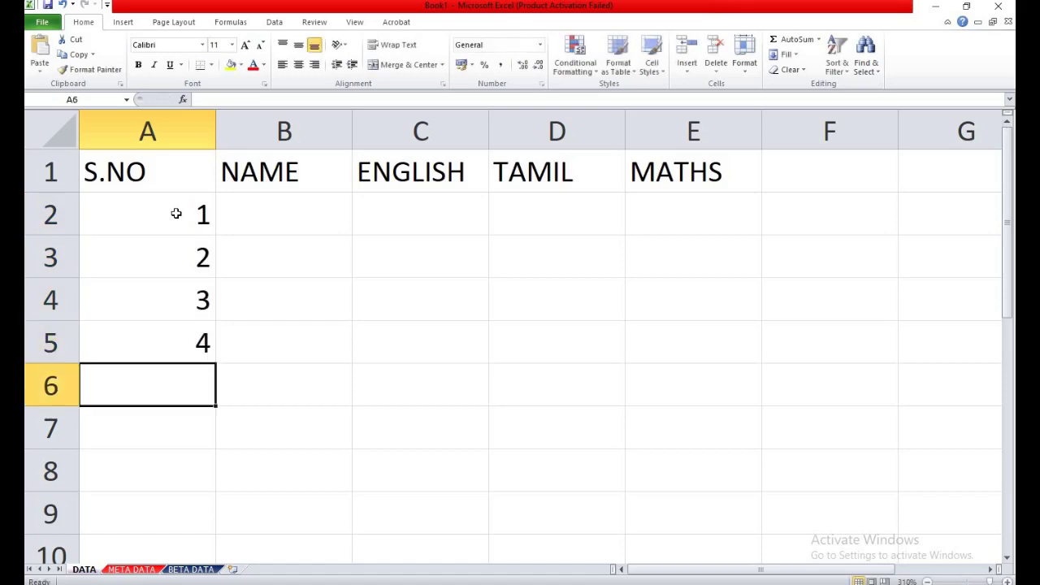
{"action": "type", "text": "5"}
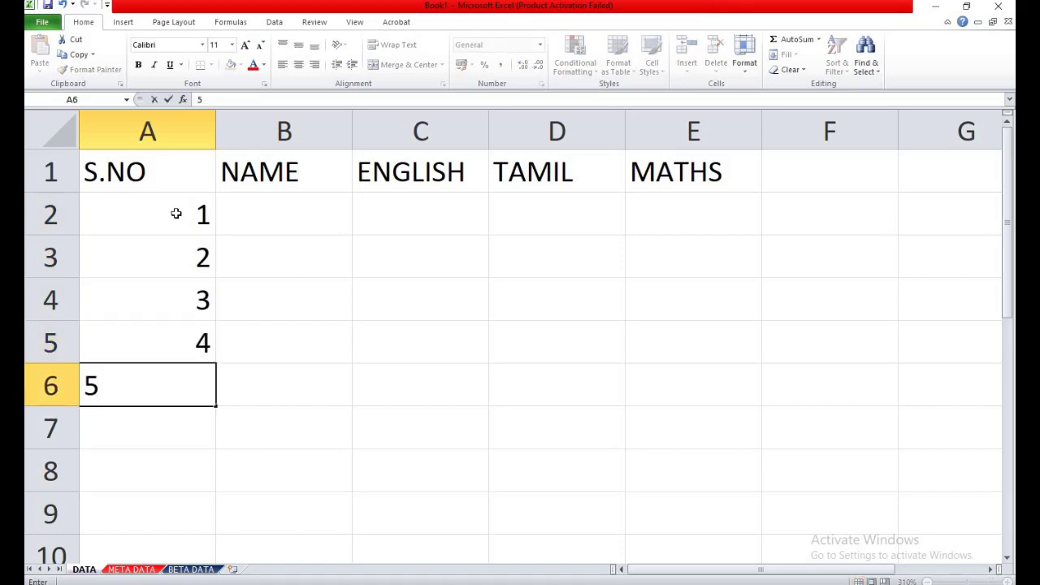
{"action": "key", "text": "Return"}
Clear the numbers from A6 up to A3, leaving only 1 in A2.
{"action": "key", "text": "Up"}
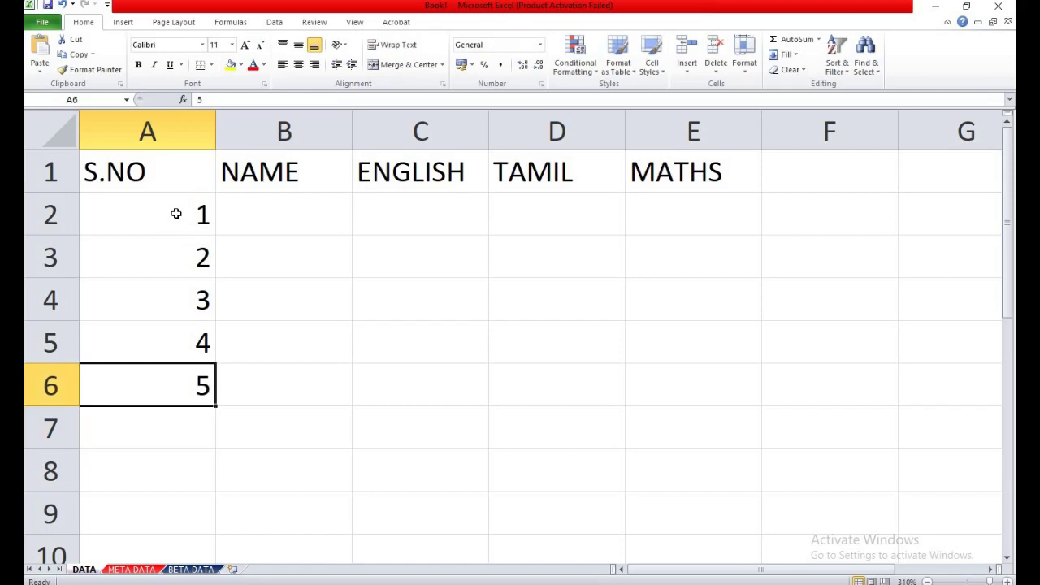
{"action": "key", "text": "Delete"}
{"action": "key", "text": "Up"}
{"action": "key", "text": "Delete"}
{"action": "key", "text": "Up"}
{"action": "key", "text": "Delete"}
{"action": "key", "text": "Up"}
{"action": "key", "text": "Delete"}
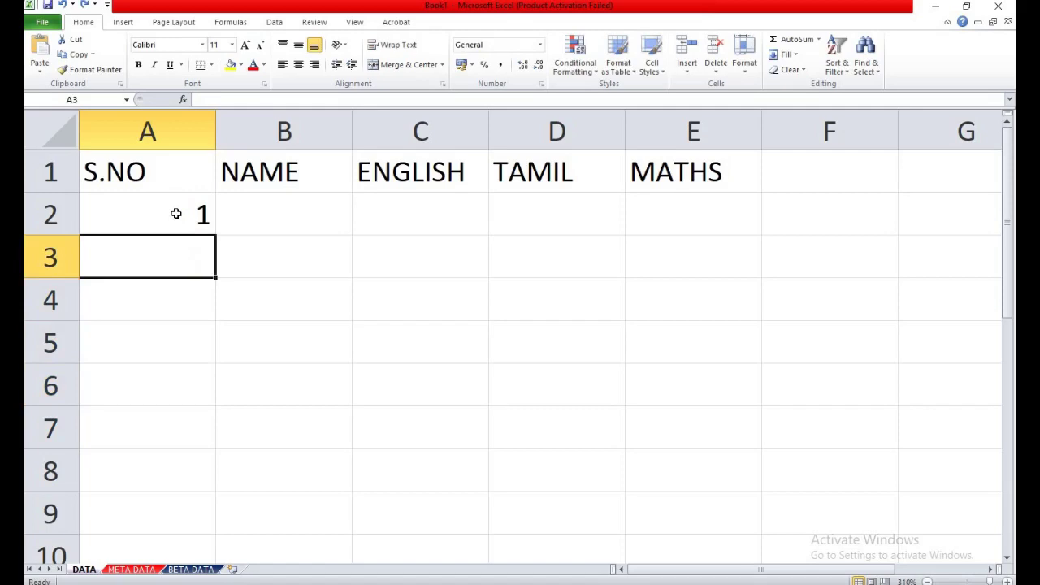
Undo a fill of repeated 1s, enter 2 in A3, and drag the 1, 2 series to A6.
{"action": "left_click", "coordinate": [175, 213]}
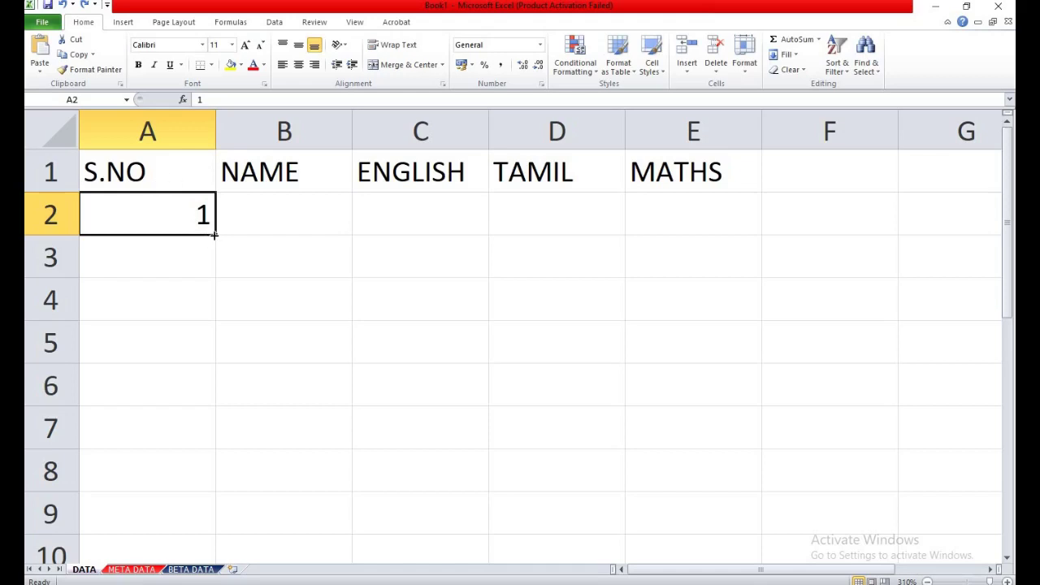
{"action": "left_click_drag", "start_coordinate": [212, 235], "coordinate": [215, 346]}
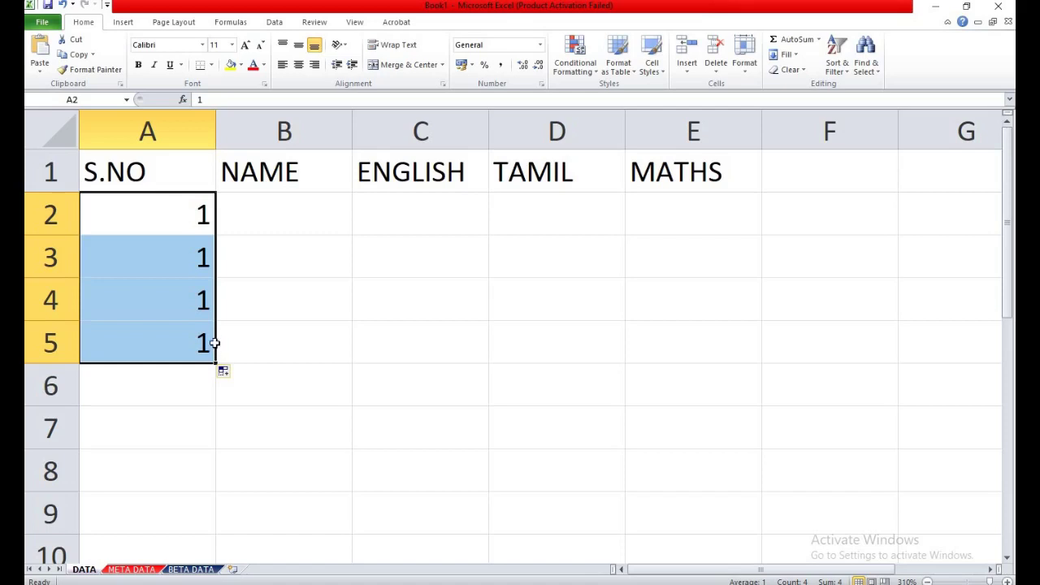
{"action": "key", "text": "ctrl+z"}
{"action": "left_click", "coordinate": [200, 261]}
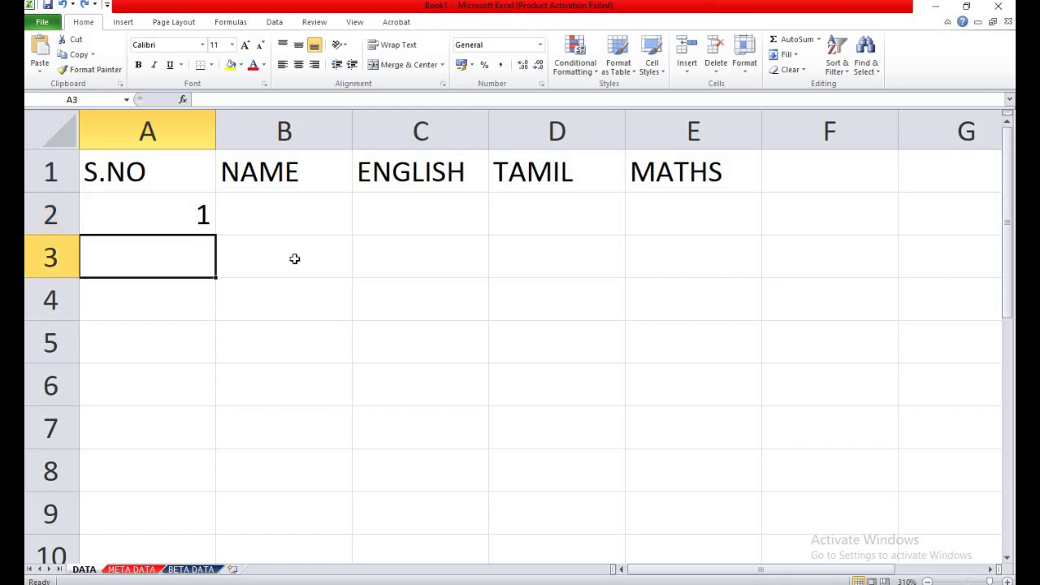
{"action": "type", "text": "2"}
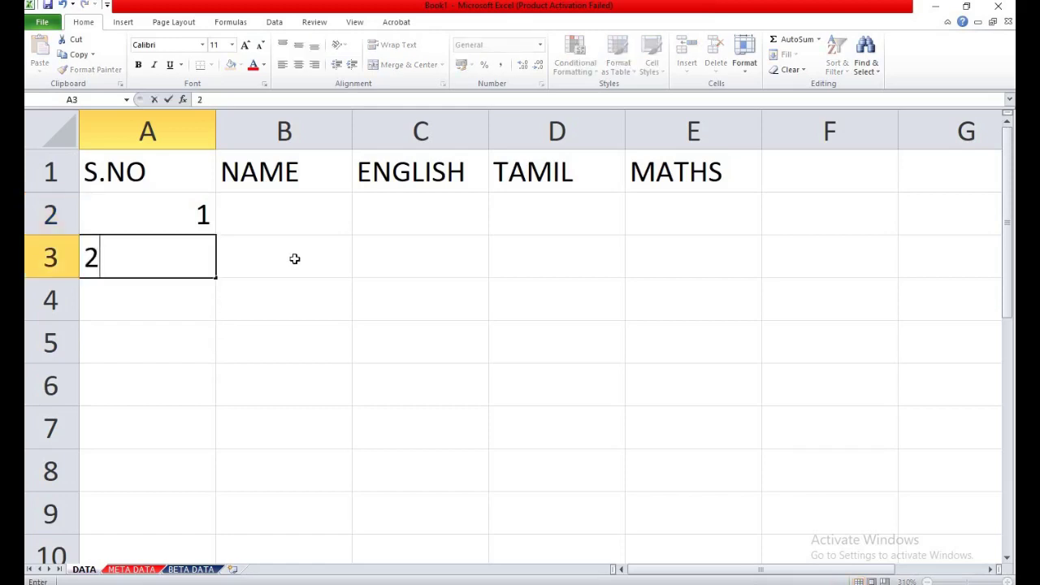
{"action": "key", "text": "Return"}
{"action": "left_click", "coordinate": [191, 214]}
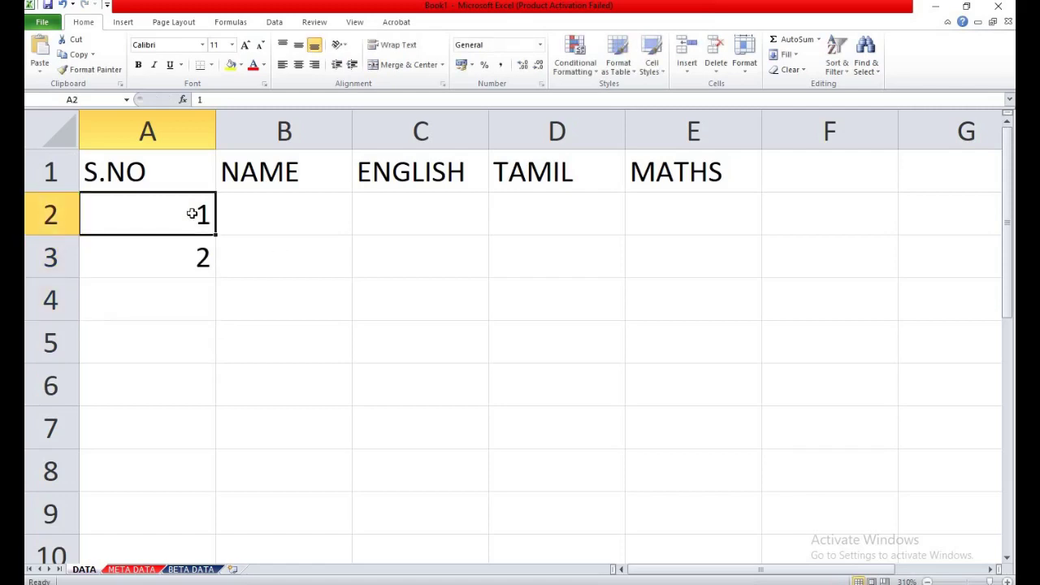
{"action": "key", "text": "shift+Down"}
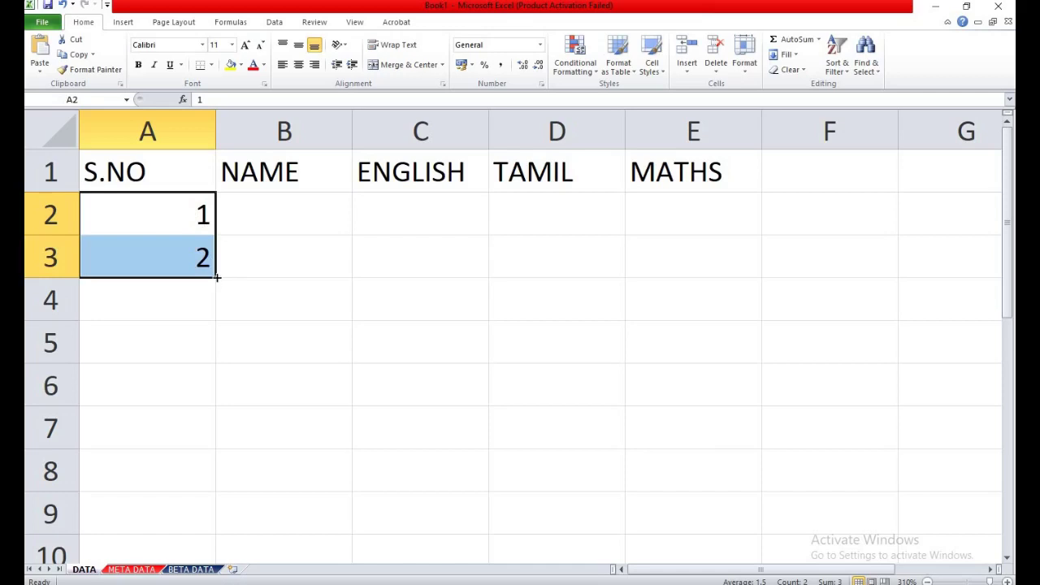
{"action": "left_click_drag", "start_coordinate": [216, 277], "coordinate": [205, 398]}
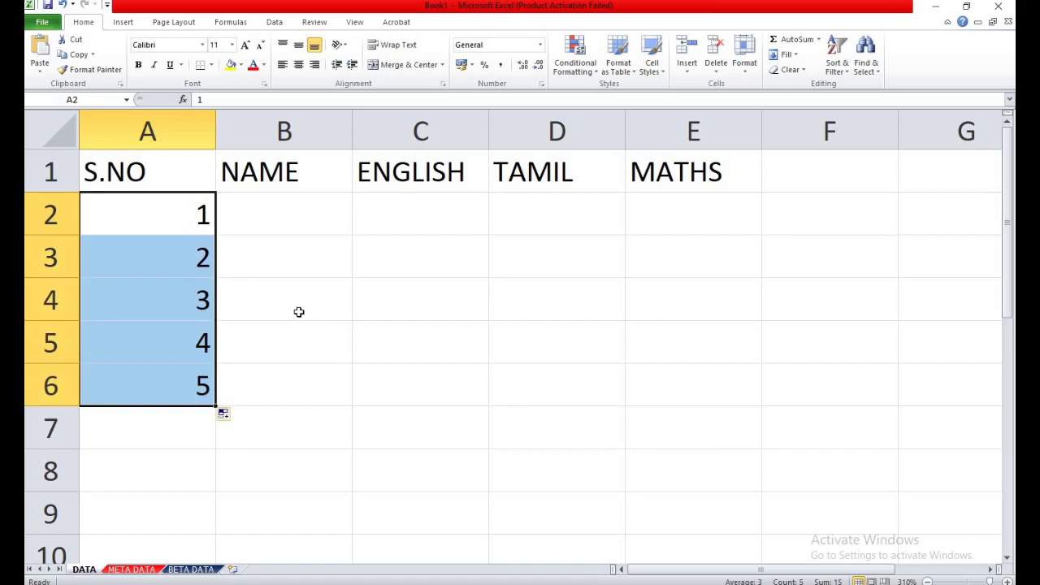
Enter student names SAM, BHIM, RAM, SHYAM and BALA in B2:B6.
{"action": "left_click", "coordinate": [273, 222]}
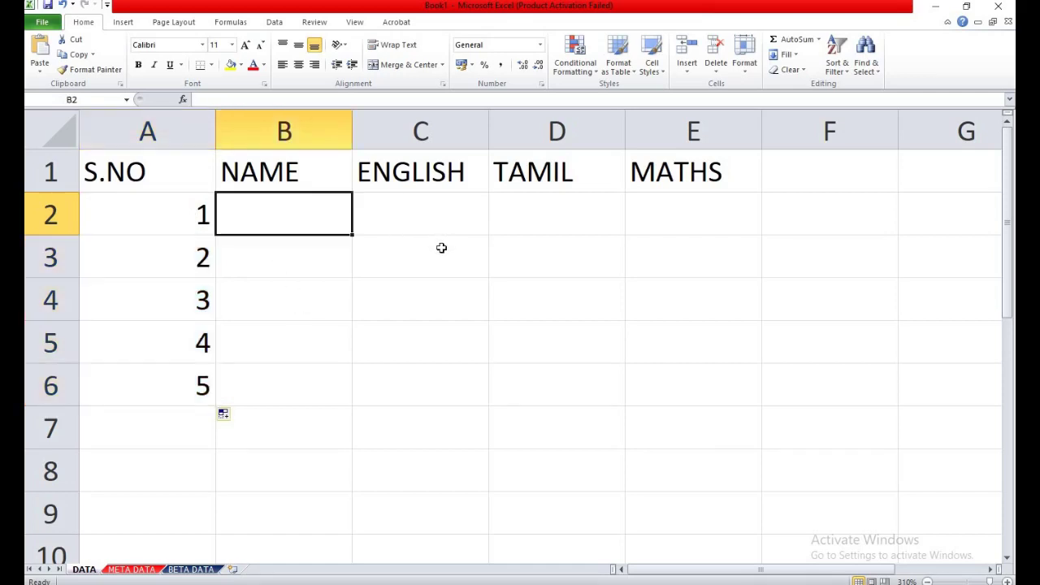
{"action": "type", "text": "SA"}
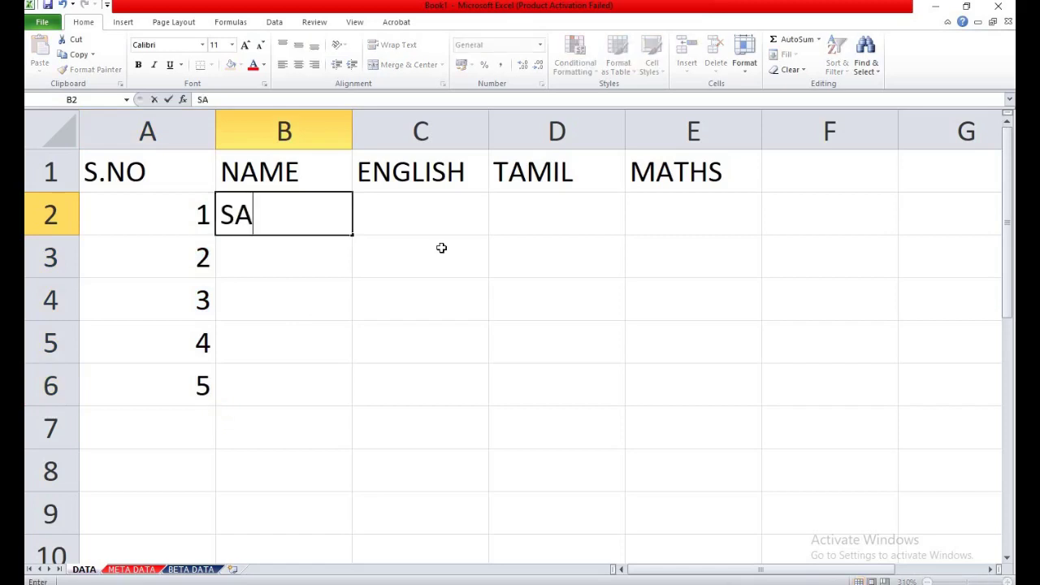
{"action": "type", "text": "M"}
{"action": "key", "text": "Return"}
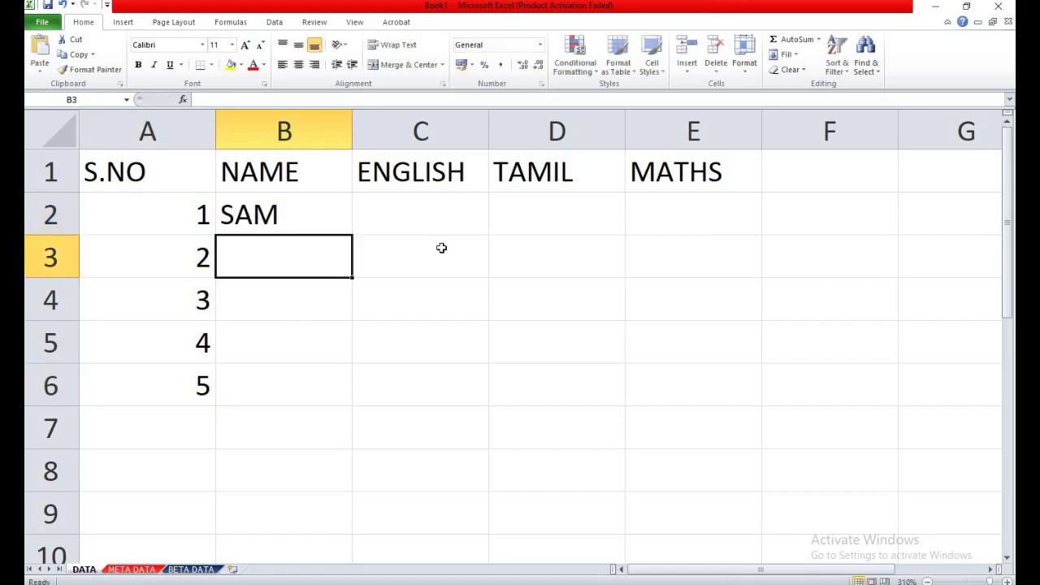
{"action": "type", "text": "B"}
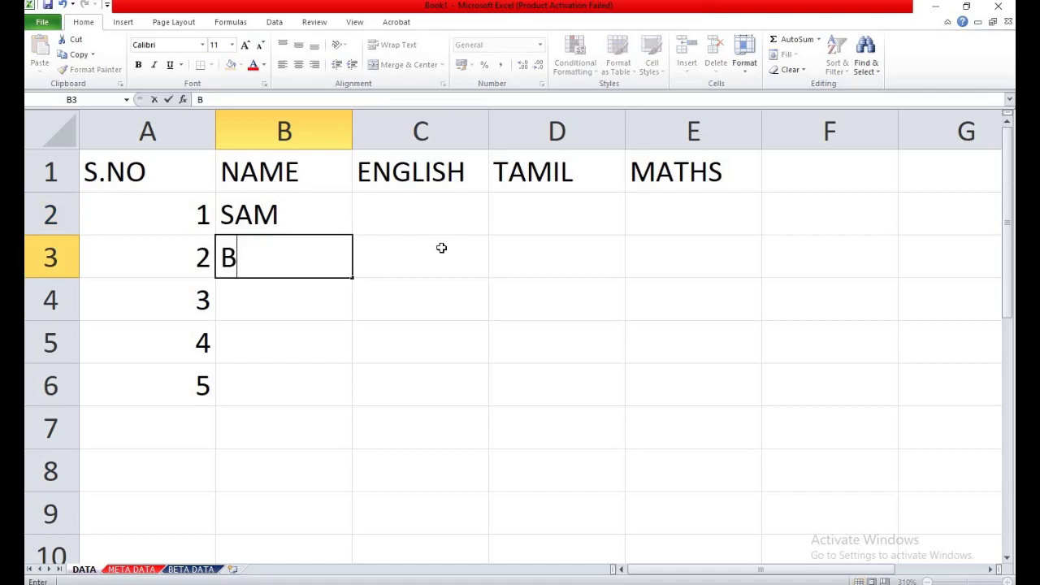
{"action": "type", "text": "HIM"}
{"action": "key", "text": "Return"}
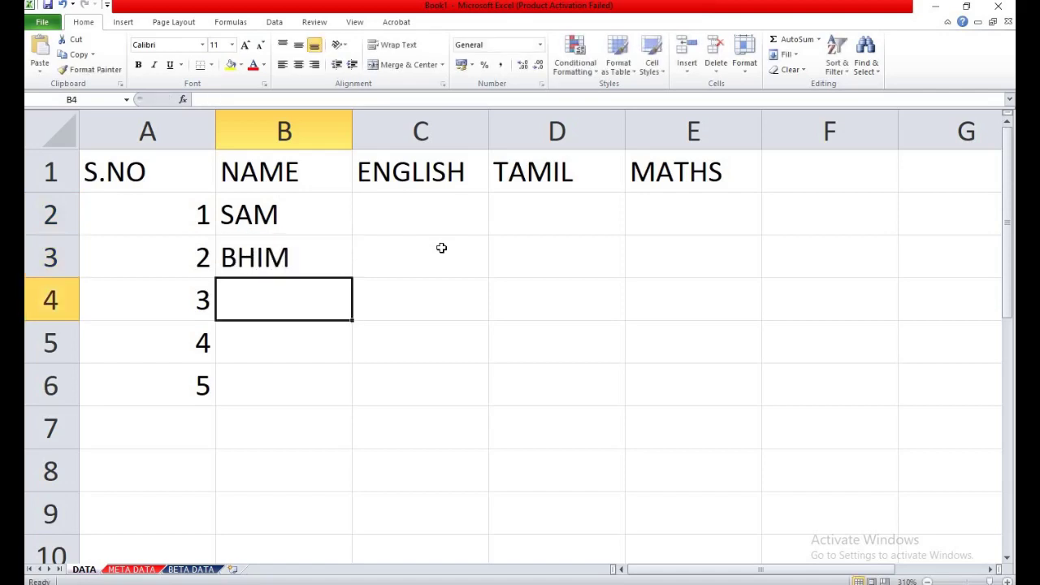
{"action": "type", "text": "RAM"}
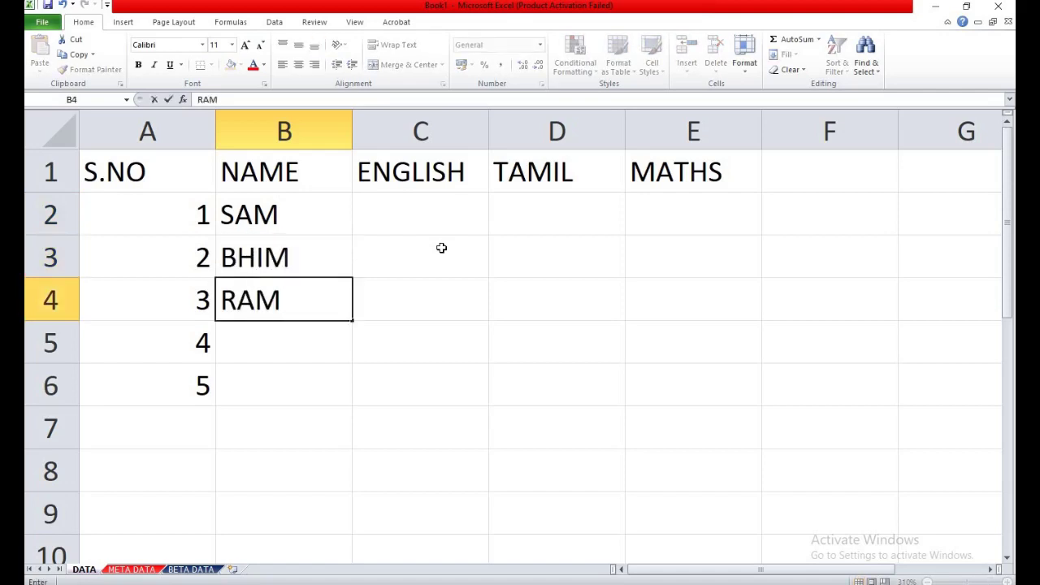
{"action": "key", "text": "Return"}
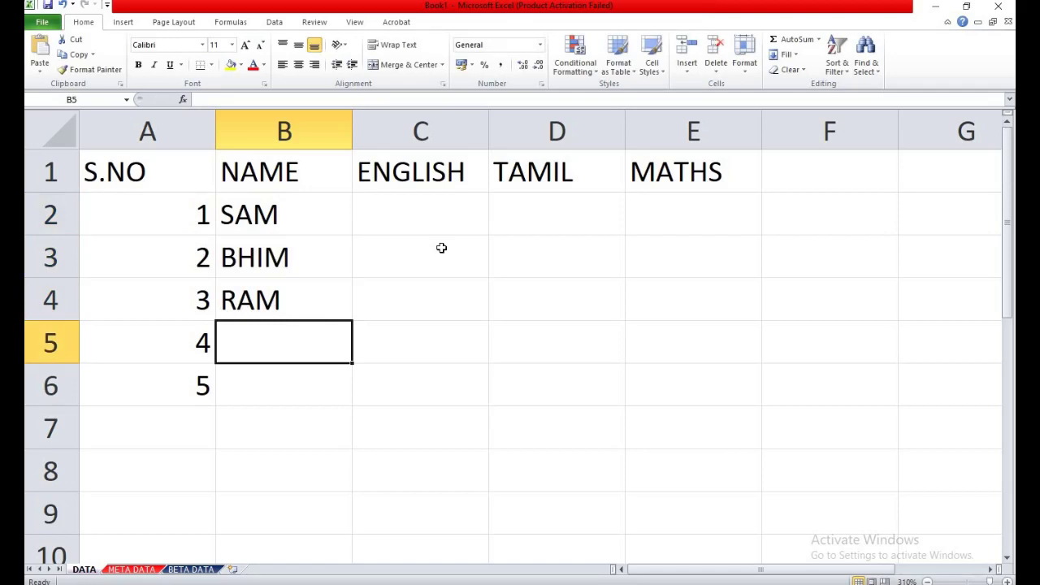
{"action": "type", "text": "SHYAM"}
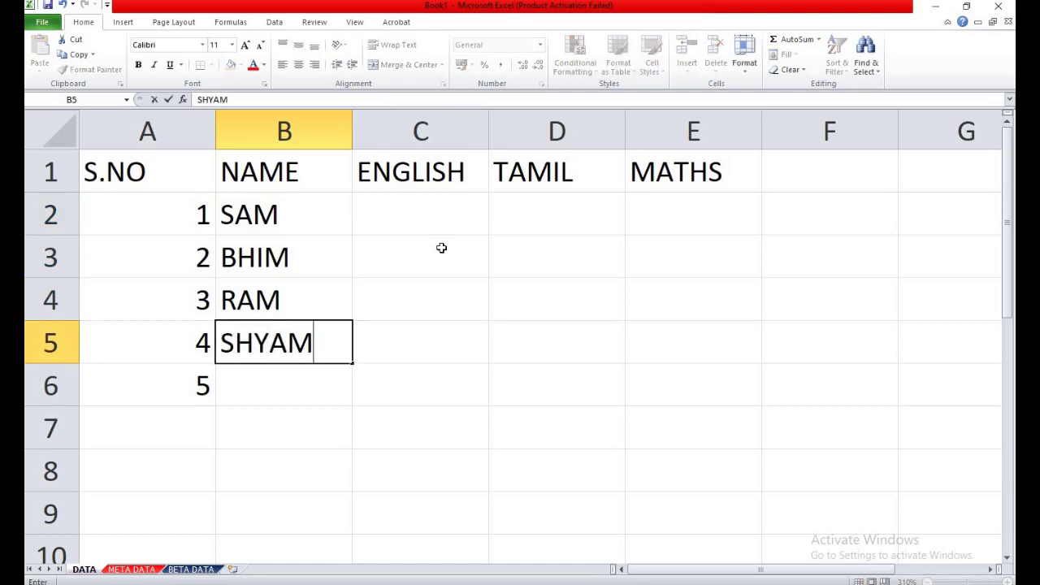
{"action": "key", "text": "Return"}
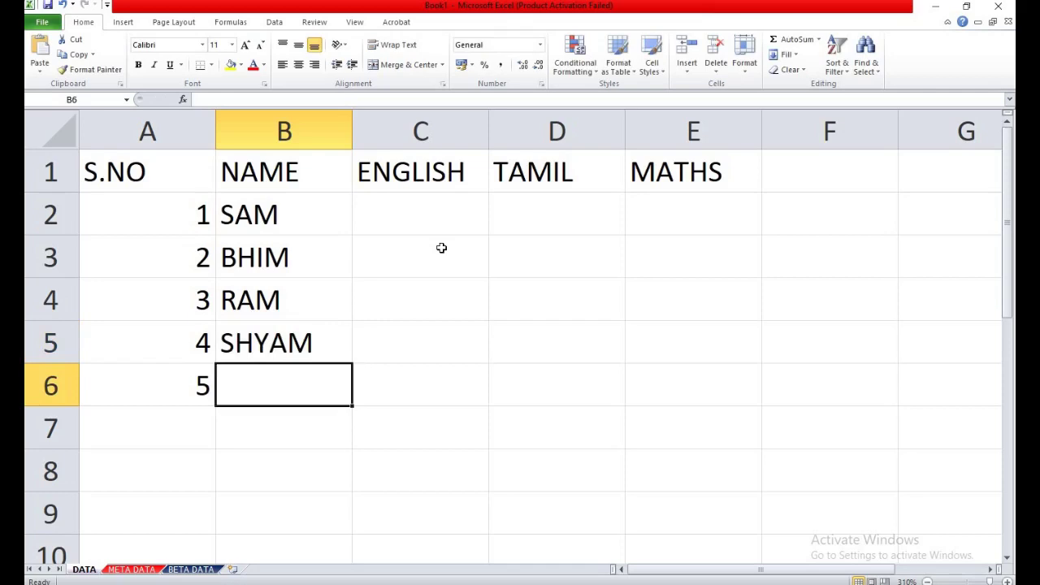
{"action": "type", "text": "BAL"}
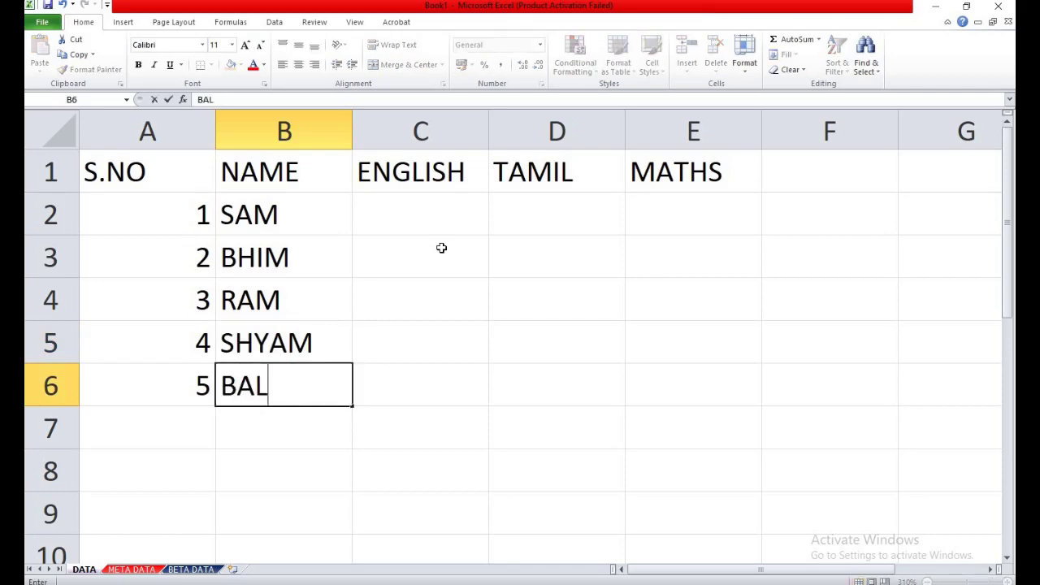
{"action": "type", "text": "A"}
{"action": "left_click", "coordinate": [428, 215]}
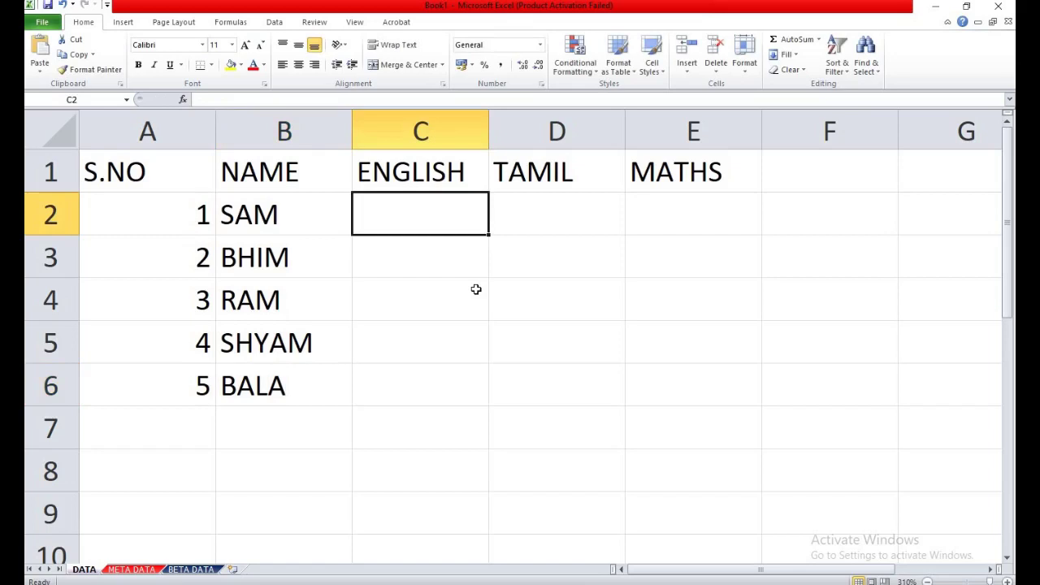
Enter SAM's marks 32, 33, 35 and BHIM's marks 42, 38, 39.
{"action": "type", "text": "32"}
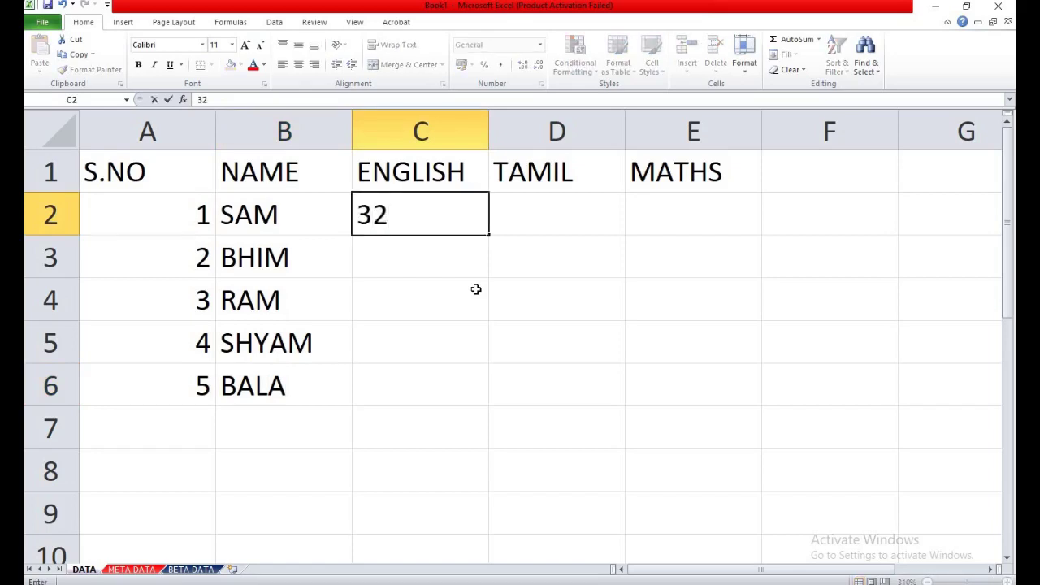
{"action": "key", "text": "Tab"}
{"action": "type", "text": "33"}
{"action": "key", "text": "Tab"}
{"action": "type", "text": "3"}
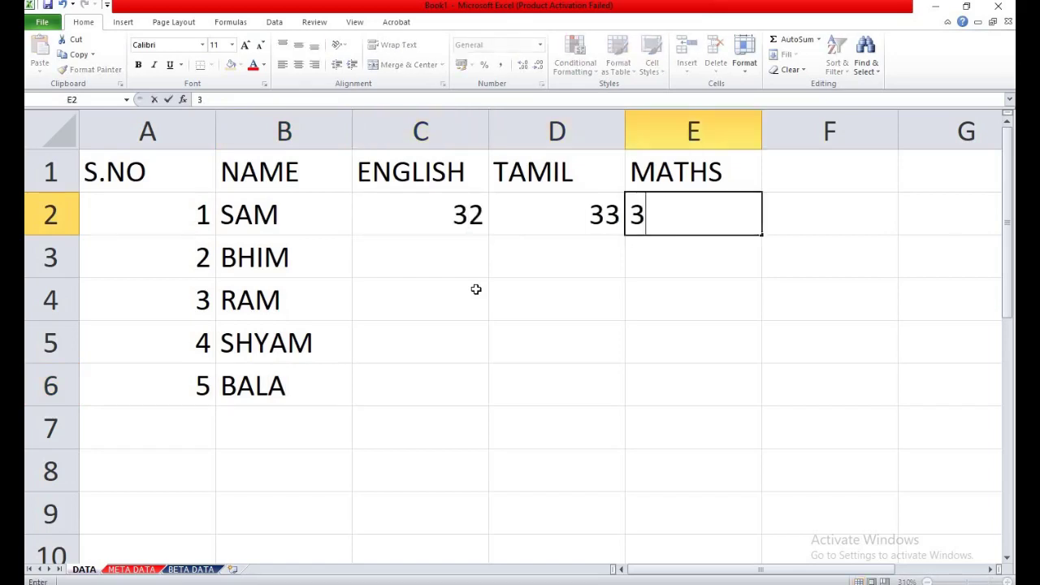
{"action": "type", "text": "5"}
{"action": "key", "text": "Down"}
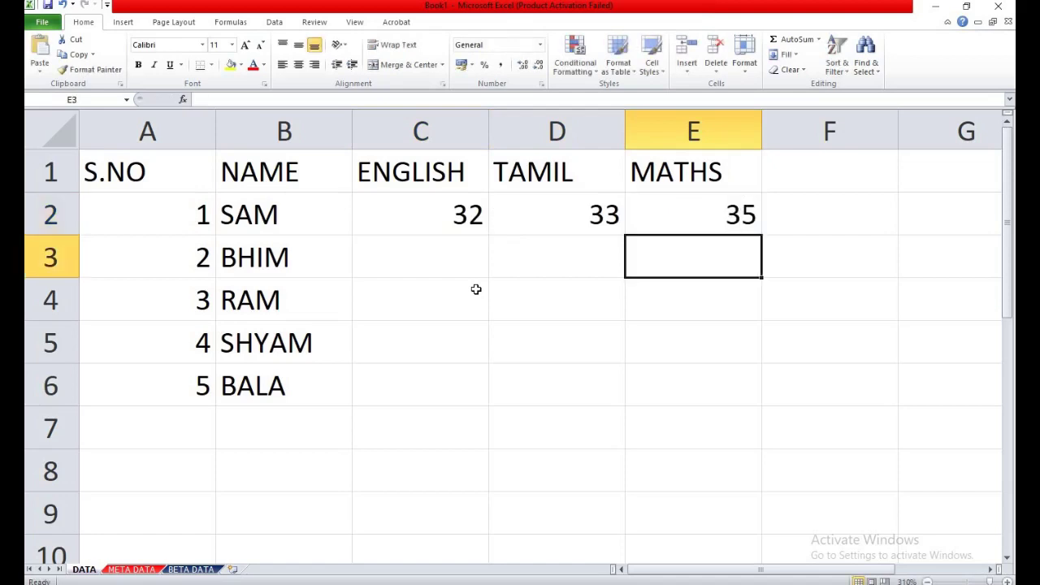
{"action": "type", "text": "39"}
{"action": "key", "text": "Left"}
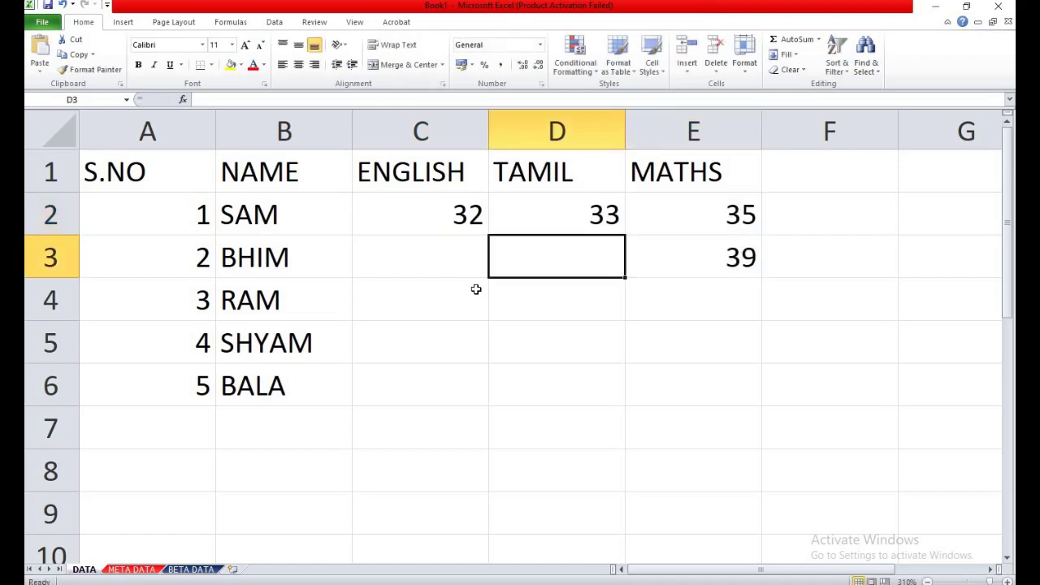
{"action": "type", "text": "38"}
{"action": "key", "text": "Left"}
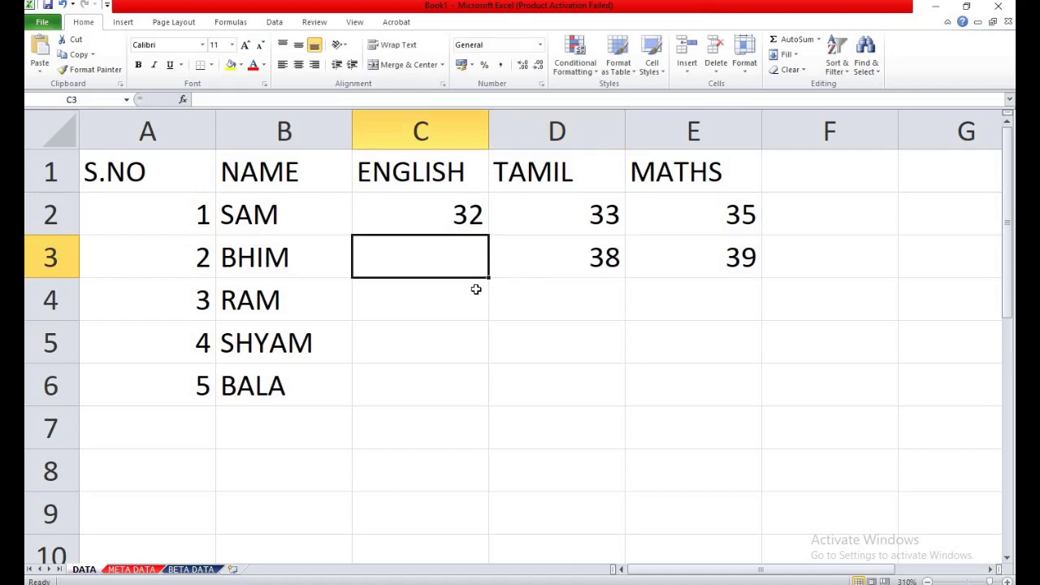
{"action": "type", "text": "42"}
{"action": "key", "text": "Return"}
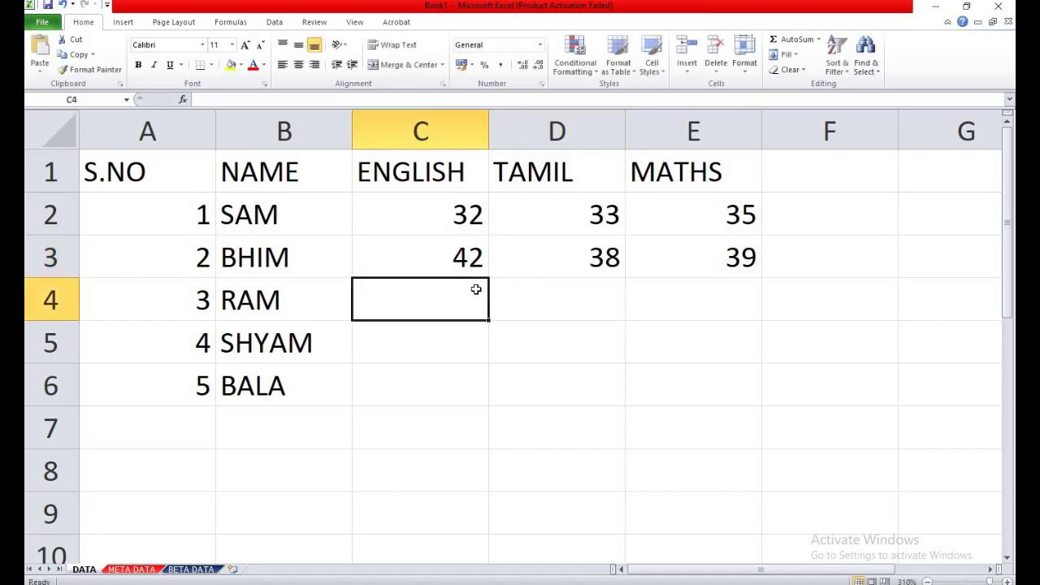
Enter RAM's marks 52, 53, 53 and SHYAM's marks 51, 62, 64.
{"action": "type", "text": "52"}
{"action": "key", "text": "Right"}
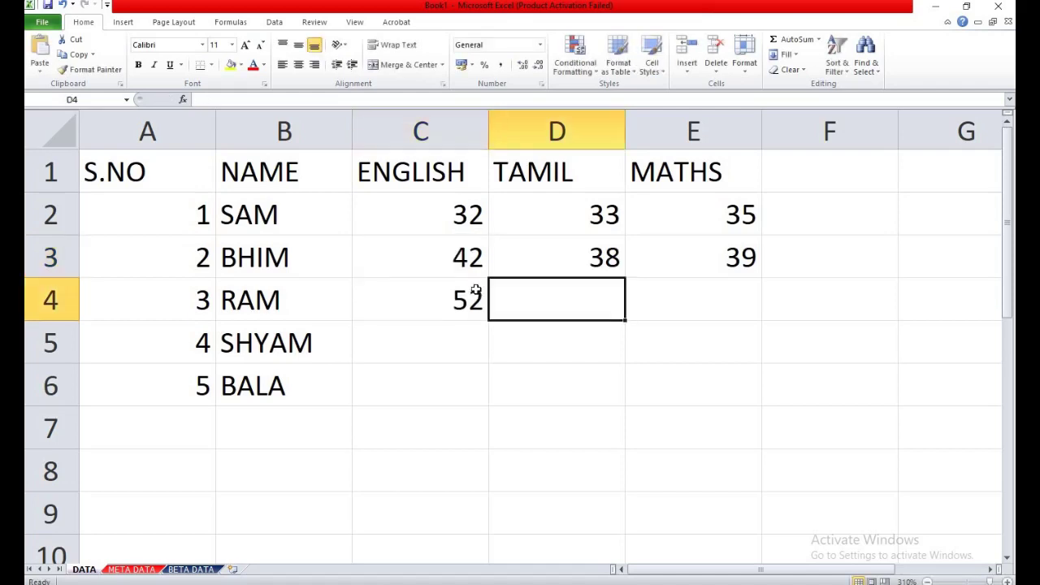
{"action": "type", "text": "53"}
{"action": "key", "text": "Right"}
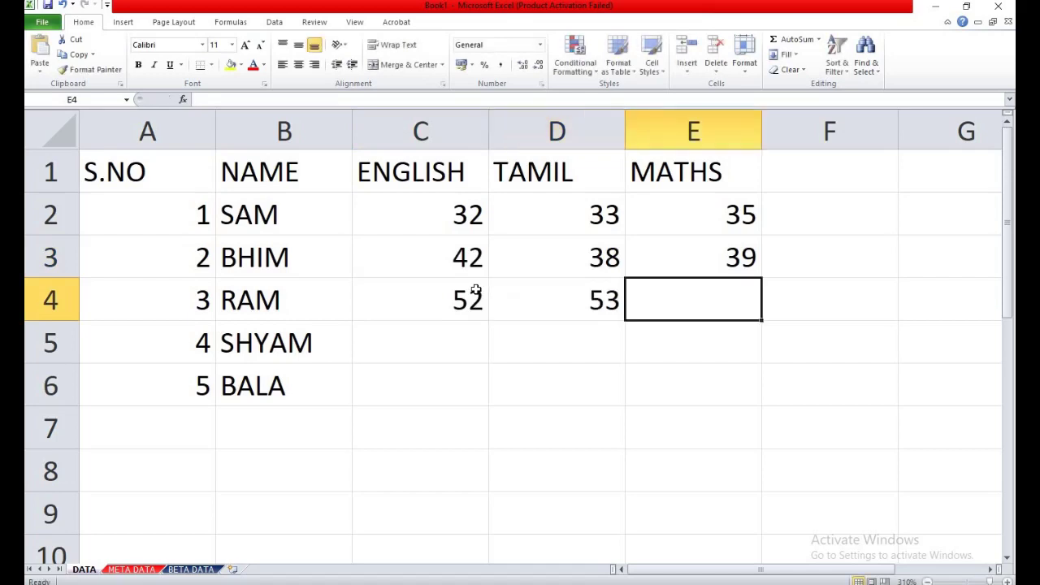
{"action": "type", "text": "53"}
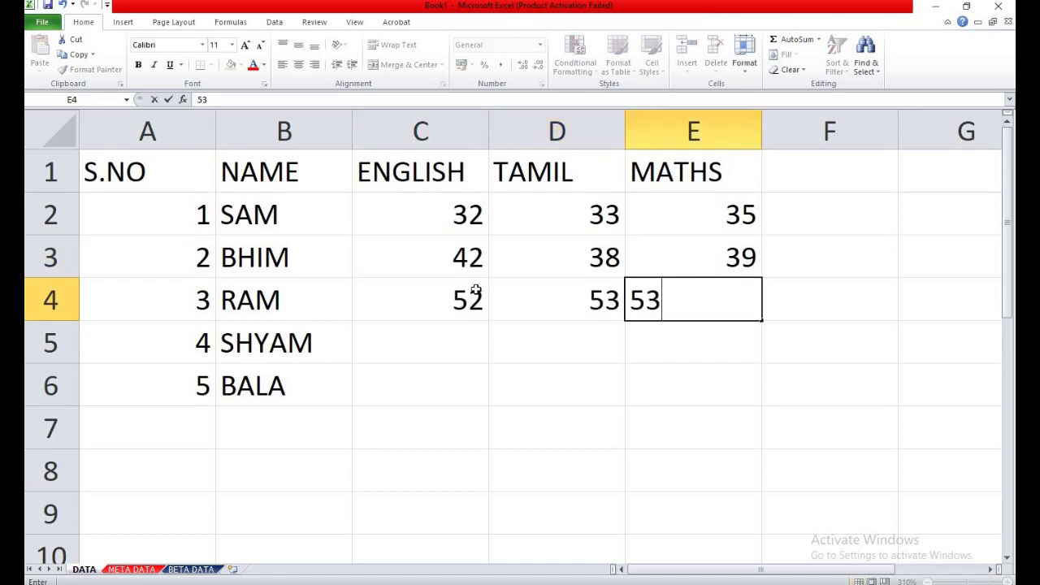
{"action": "key", "text": "Return"}
{"action": "key", "text": "Left"}
{"action": "type", "text": "51"}
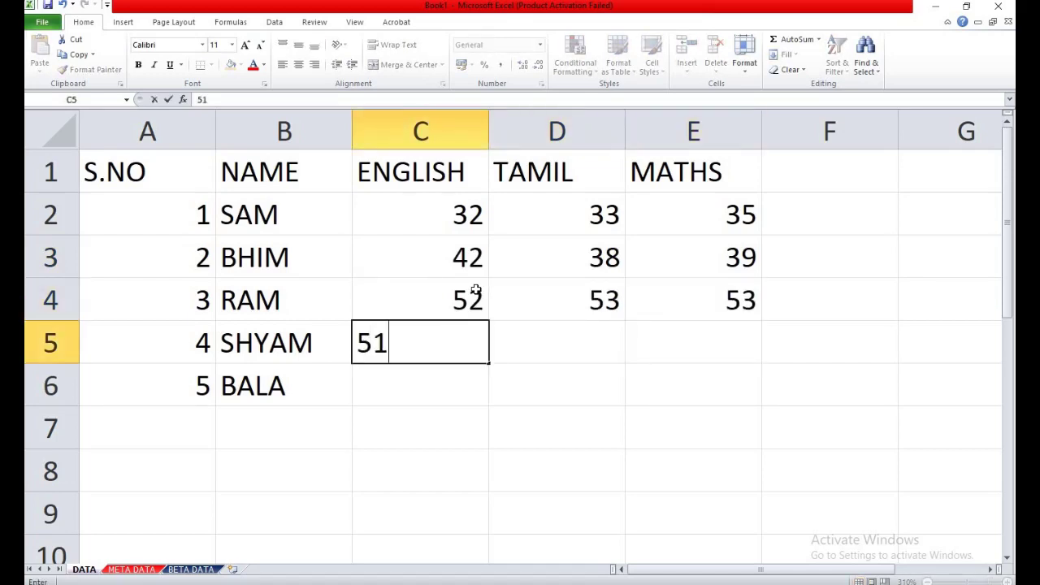
{"action": "key", "text": "Right"}
{"action": "type", "text": "6"}
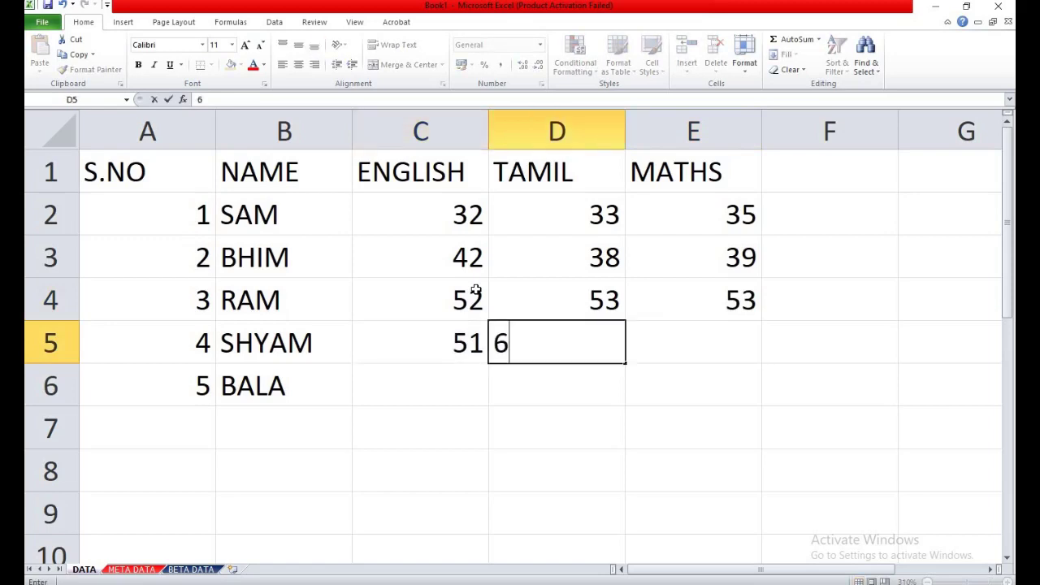
{"action": "type", "text": "2"}
{"action": "key", "text": "Right"}
{"action": "type", "text": "64"}
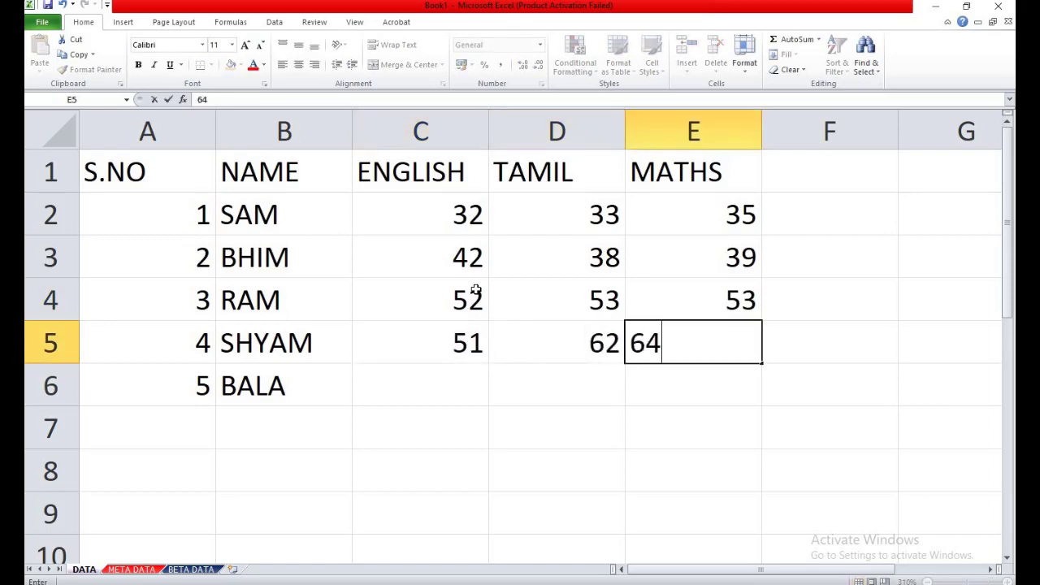
{"action": "key", "text": "Return"}
Enter BALA's marks: 71 English, 79 Tamil, 84 Maths.
{"action": "key", "text": "Left"}
{"action": "key", "text": "Left"}
{"action": "type", "text": "7"}
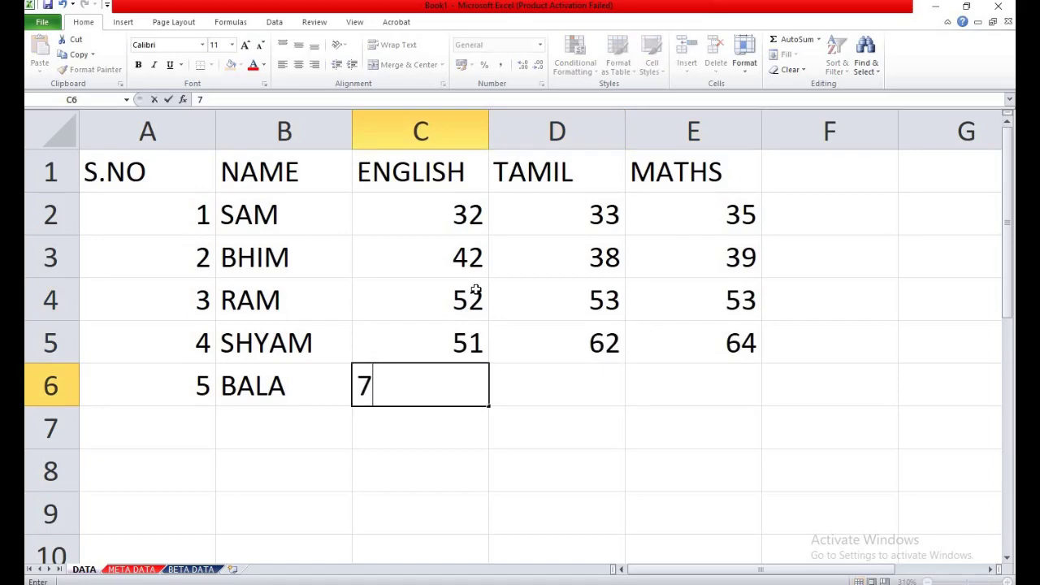
{"action": "type", "text": "1"}
{"action": "key", "text": "Tab"}
{"action": "type", "text": "7"}
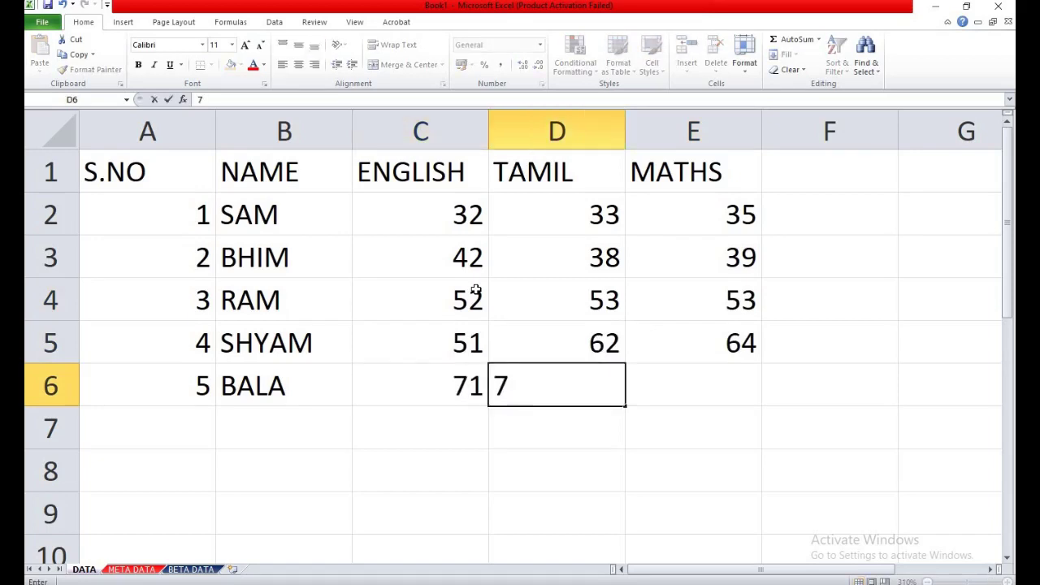
{"action": "type", "text": "9"}
{"action": "key", "text": "Tab"}
{"action": "type", "text": "84"}
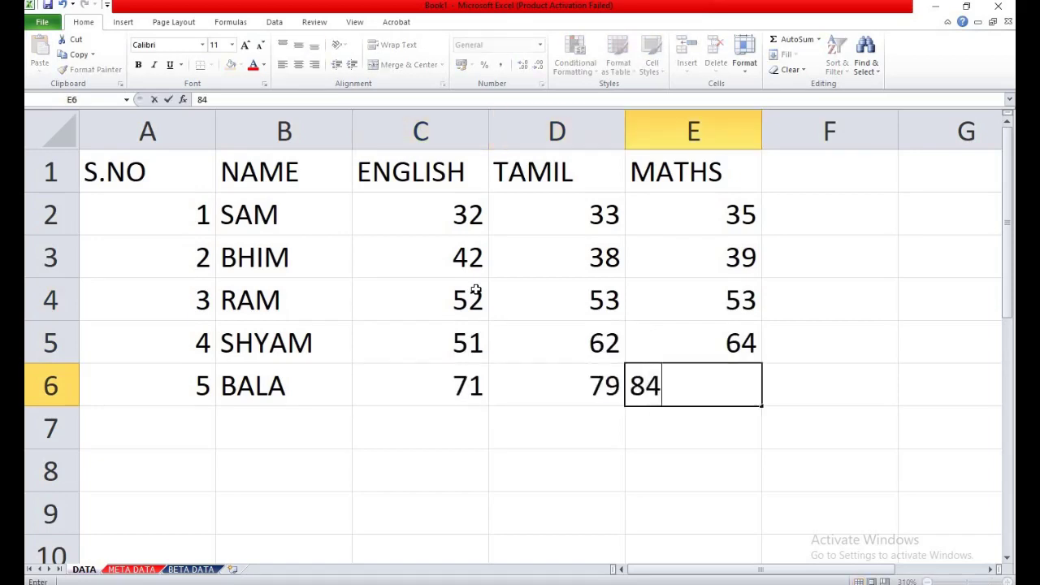
{"action": "key", "text": "Tab"}
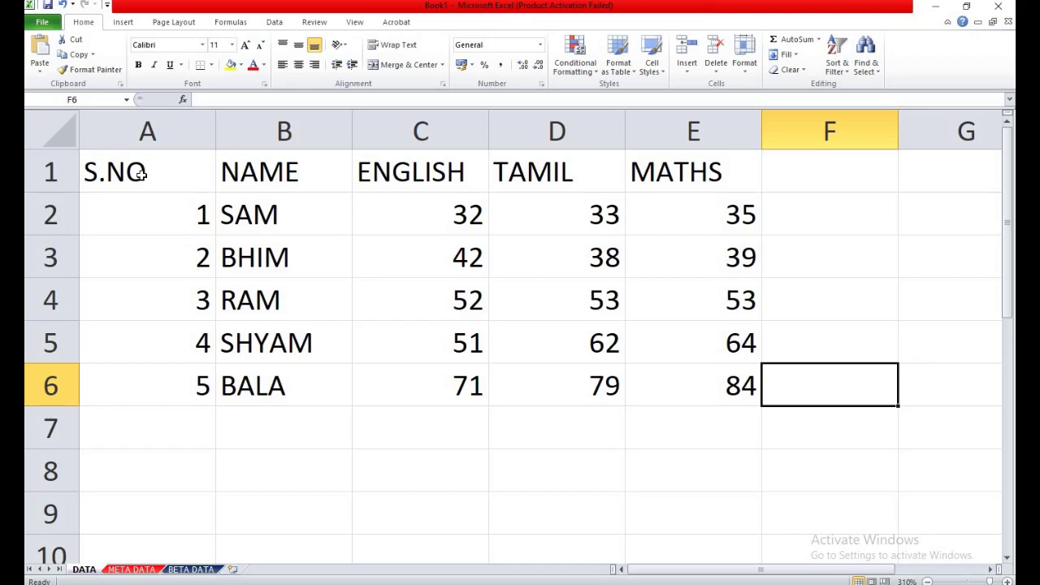
Select the whole marks table A1:E6 from cell A1 with Ctrl+A.
{"action": "left_click", "coordinate": [142, 175]}
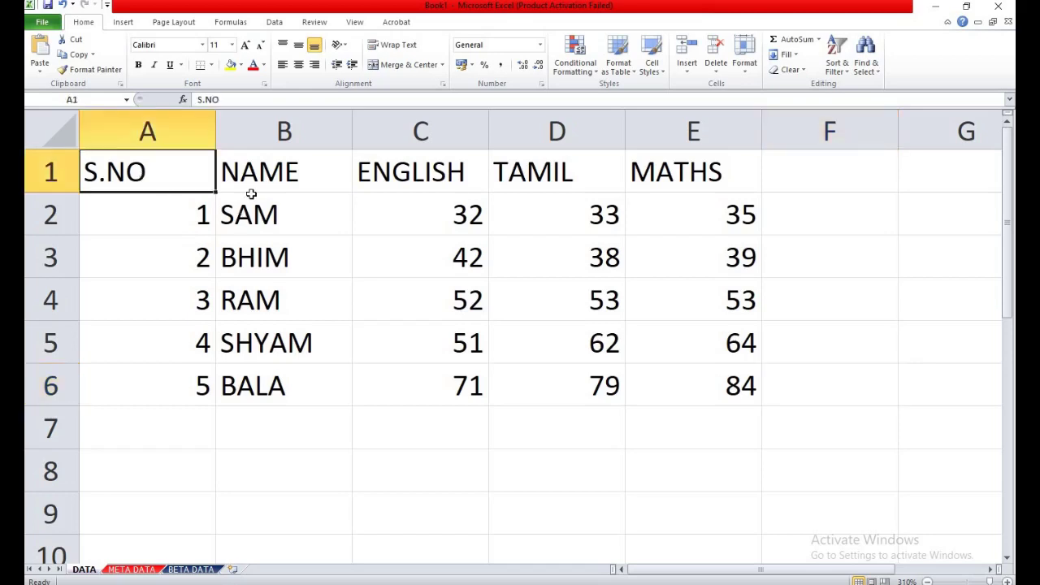
{"action": "left_click", "coordinate": [230, 179]}
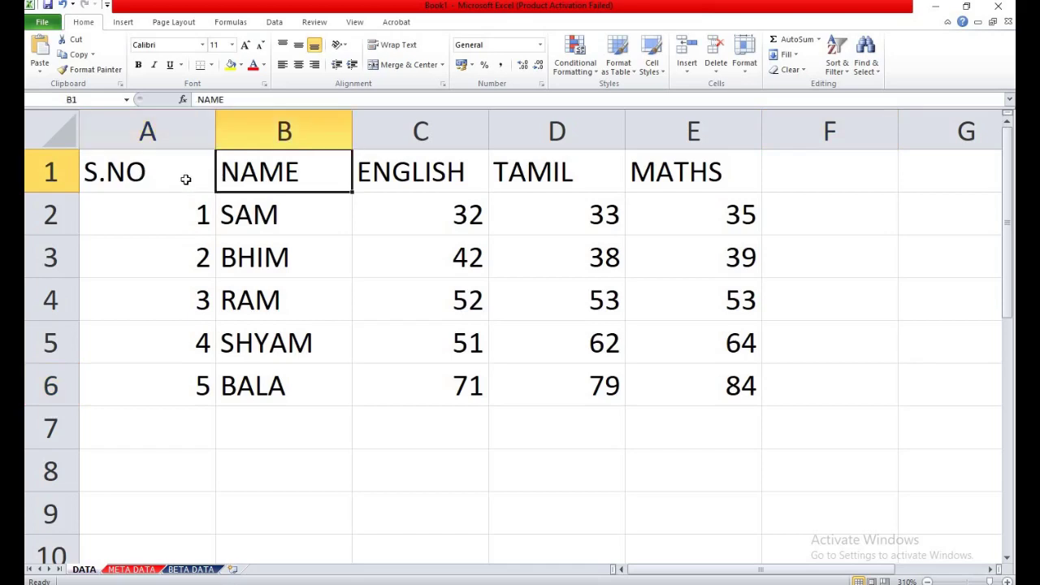
{"action": "left_click", "coordinate": [185, 179]}
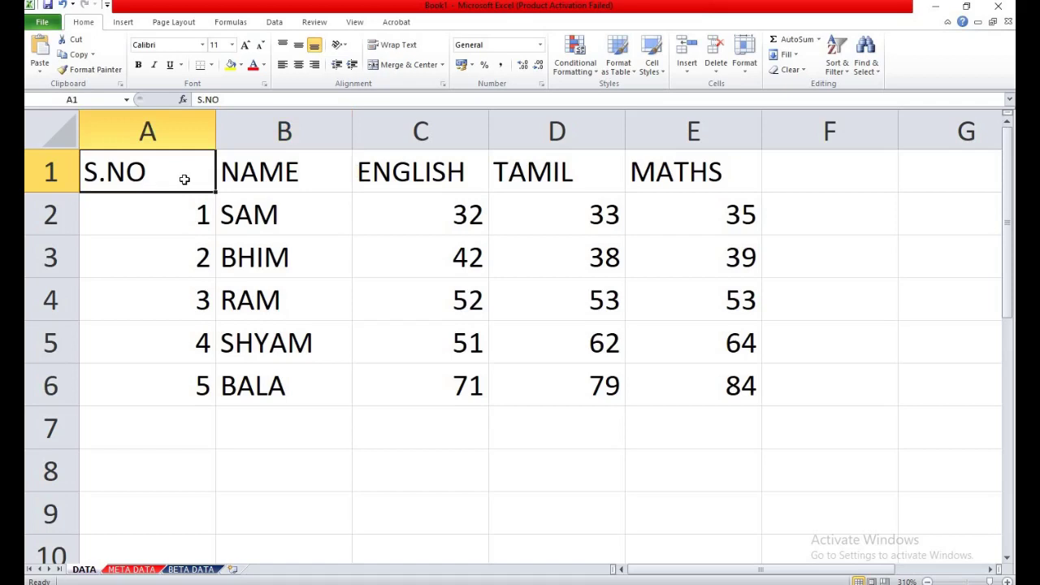
{"action": "key", "text": "shift+Right"}
{"action": "key", "text": "shift+Right"}
{"action": "key", "text": "shift+Right"}
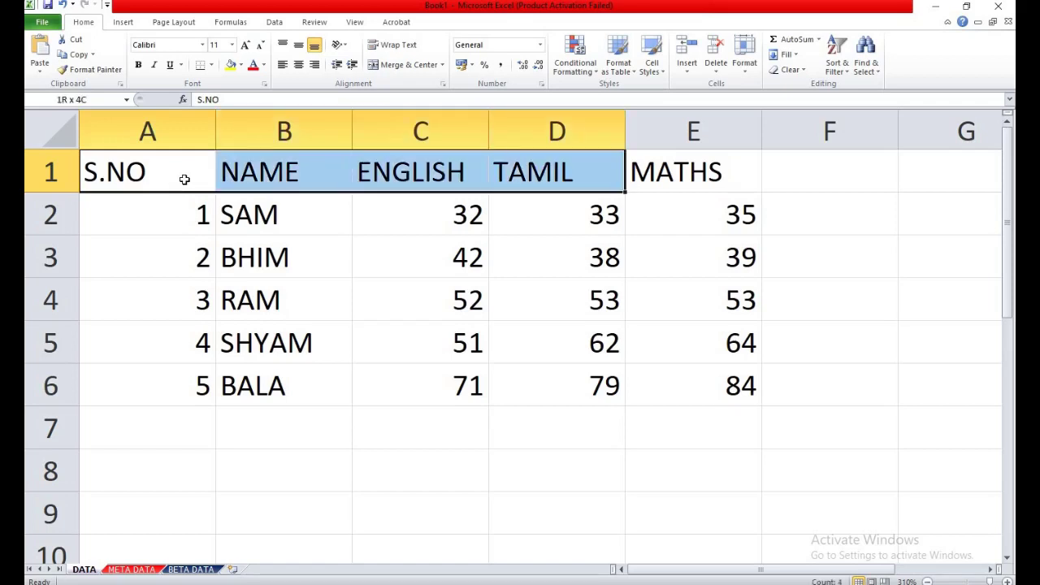
{"action": "key", "text": "shift+Right"}
{"action": "key", "text": "shift+Down"}
{"action": "key", "text": "shift+Down"}
{"action": "key", "text": "shift+Down"}
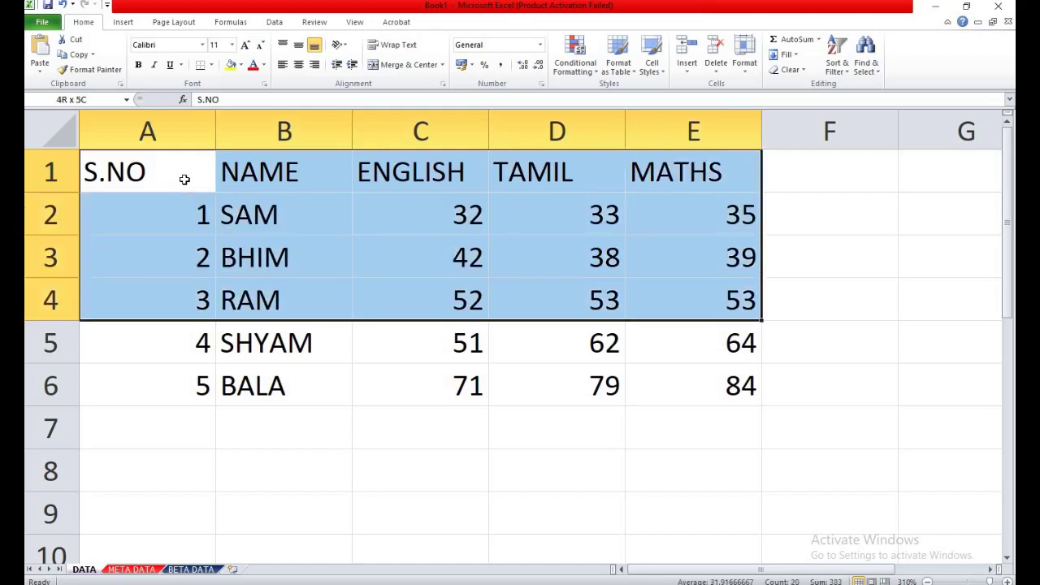
{"action": "key", "text": "shift+Down"}
{"action": "key", "text": "shift+Down"}
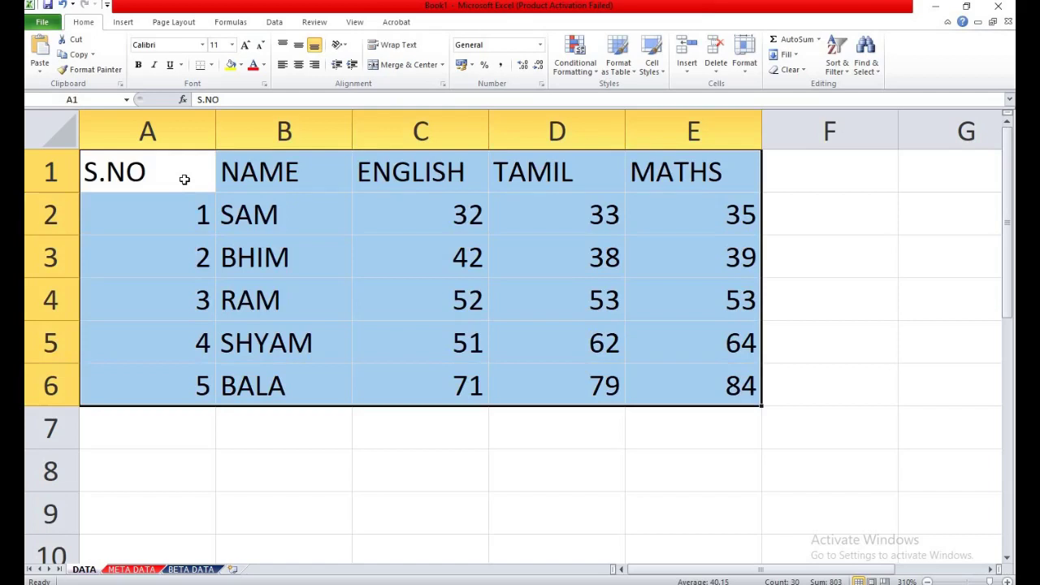
{"action": "left_click", "coordinate": [185, 179]}
{"action": "key", "text": "ctrl+a"}
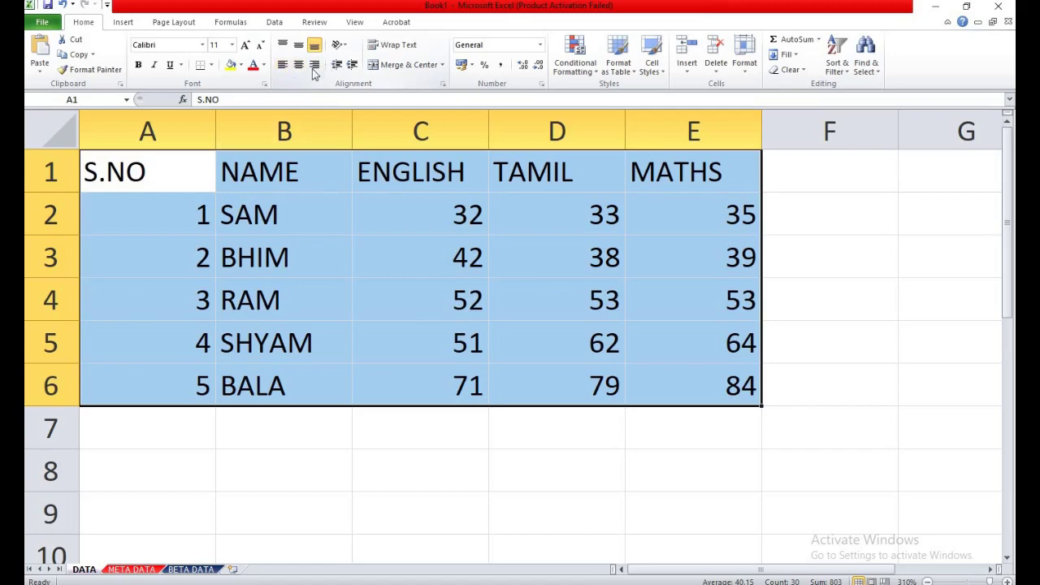
Centre all values in the A1:E6 marks table.
{"action": "left_click", "coordinate": [283, 69]}
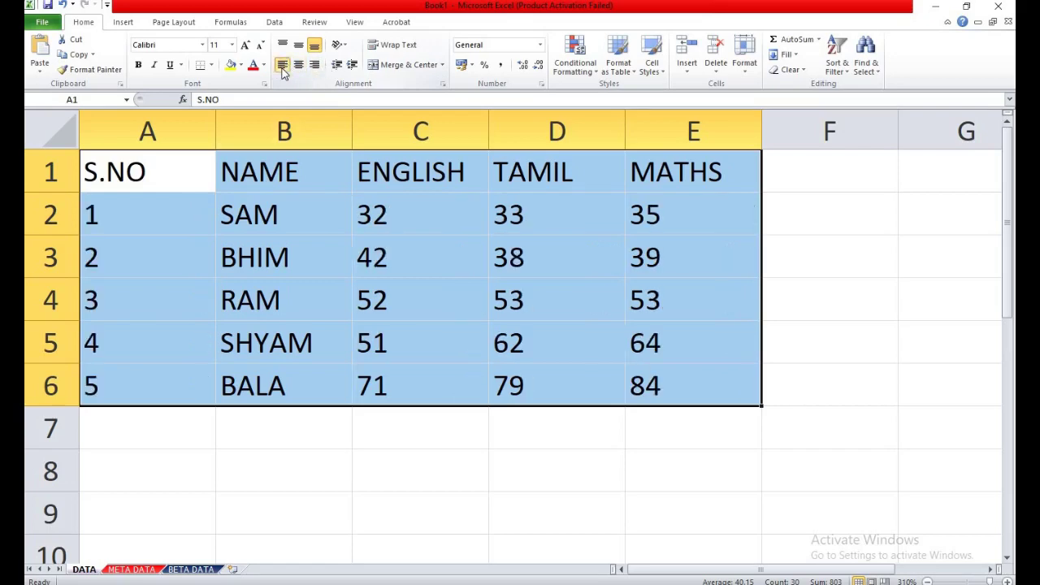
{"action": "left_click", "coordinate": [299, 65]}
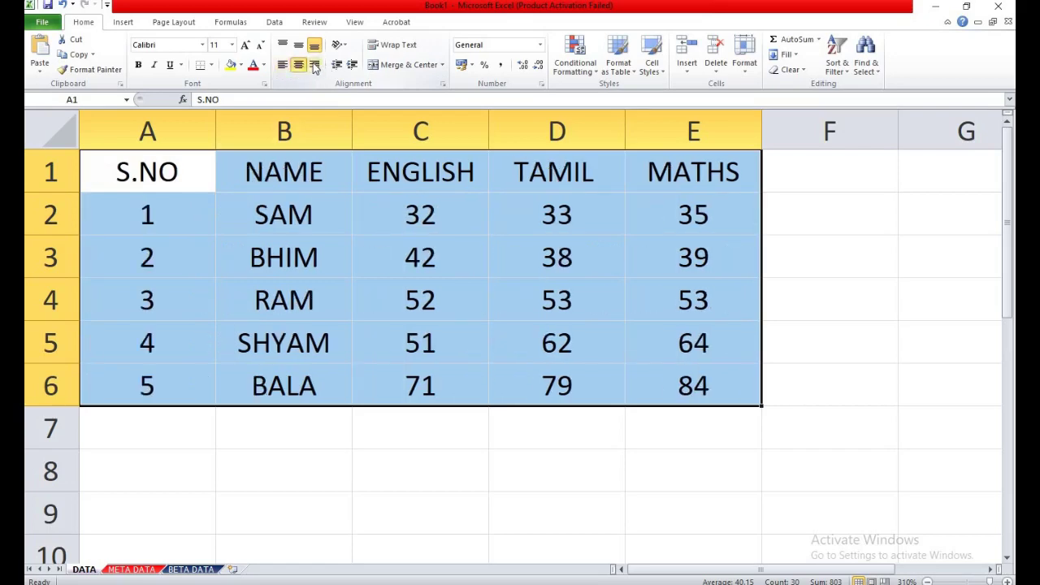
{"action": "left_click", "coordinate": [315, 65]}
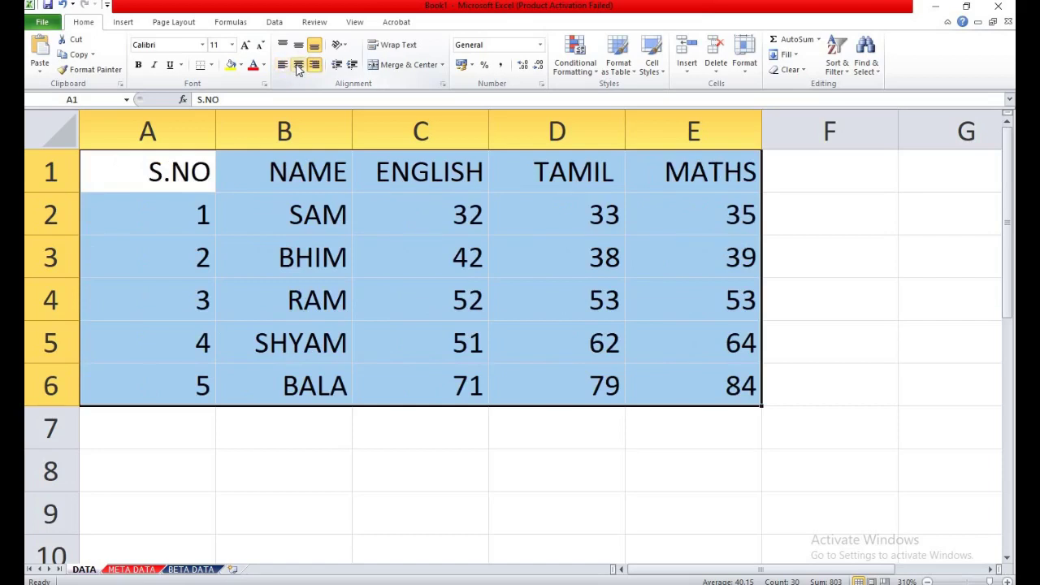
{"action": "left_click", "coordinate": [298, 65]}
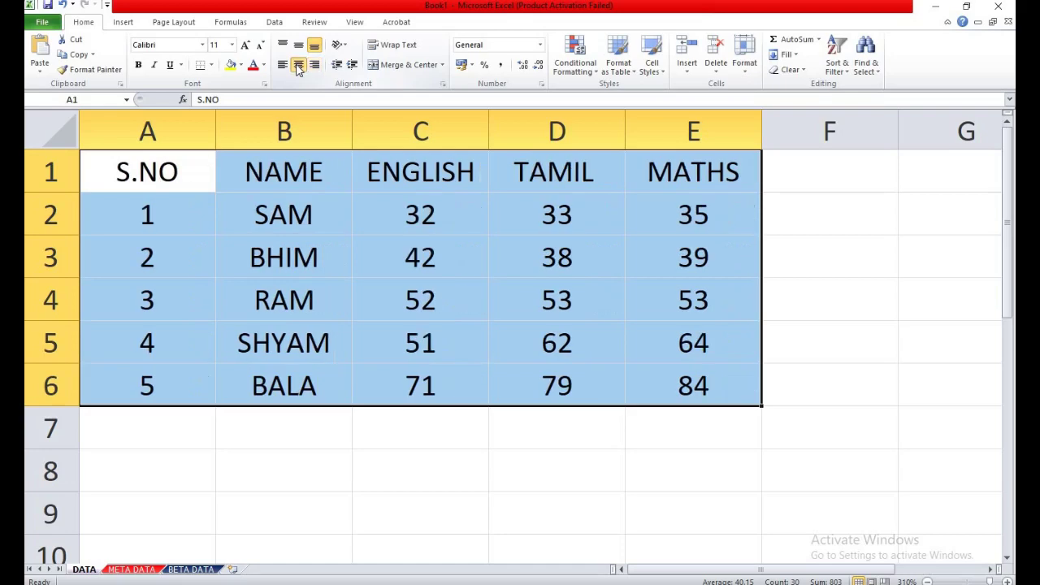
Left-align the student names in column B.
{"action": "left_click", "coordinate": [292, 171]}
{"action": "left_click", "coordinate": [295, 130]}
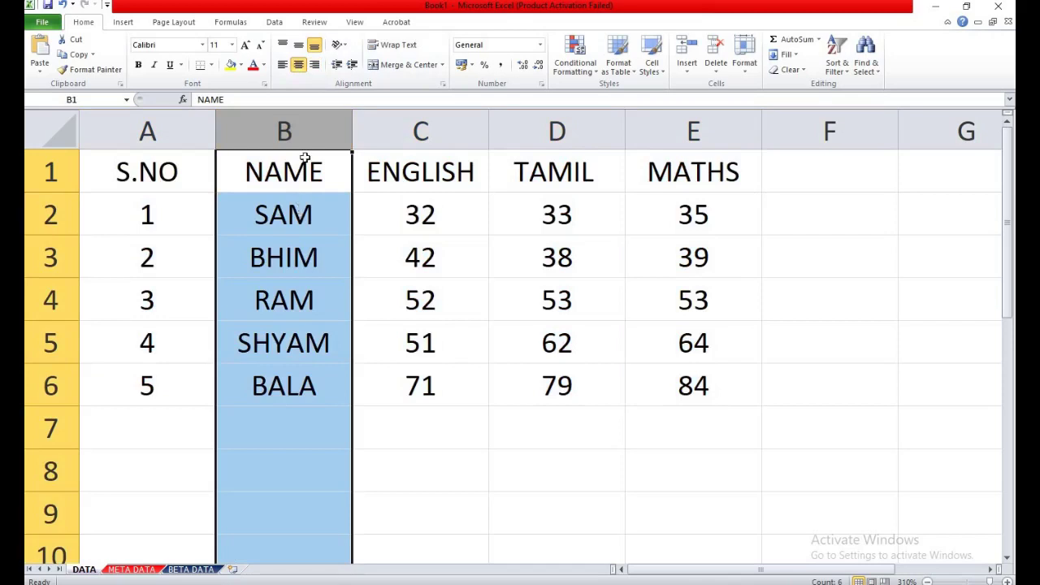
{"action": "left_click", "coordinate": [283, 66]}
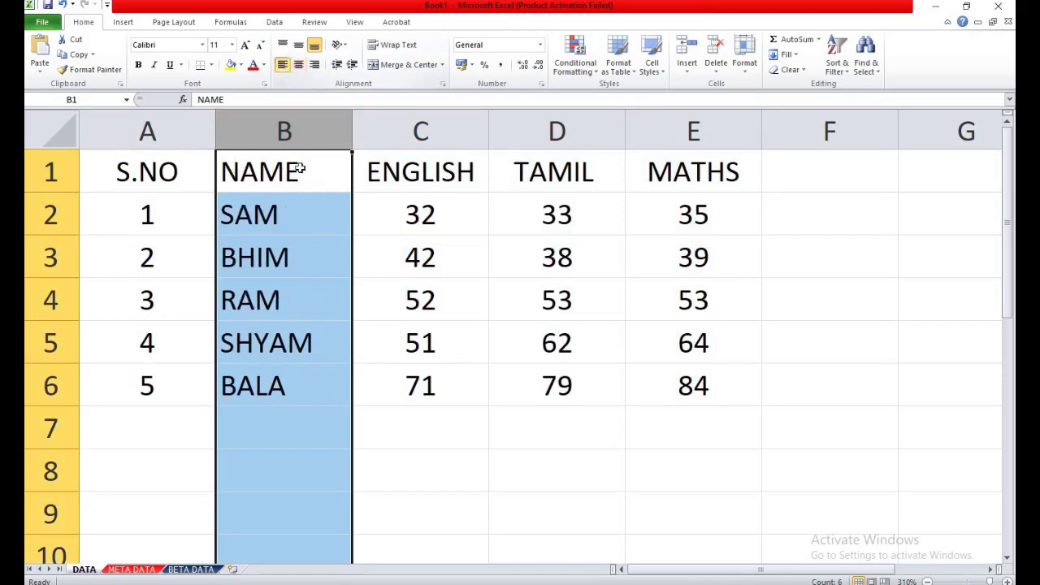
{"action": "left_click", "coordinate": [374, 443]}
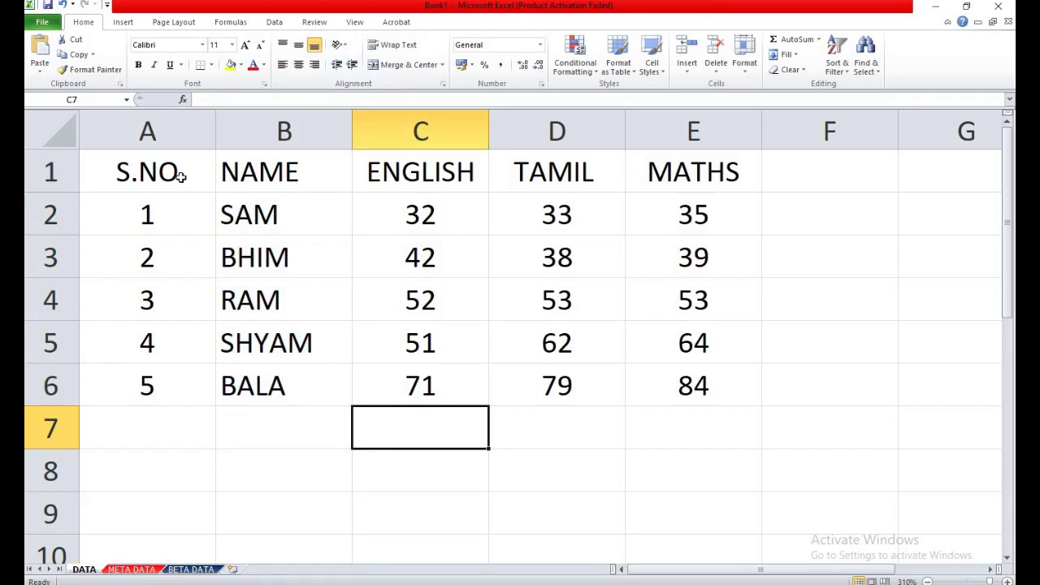
Reselect the marks table A1:E6 from cell A1.
{"action": "left_click", "coordinate": [180, 177]}
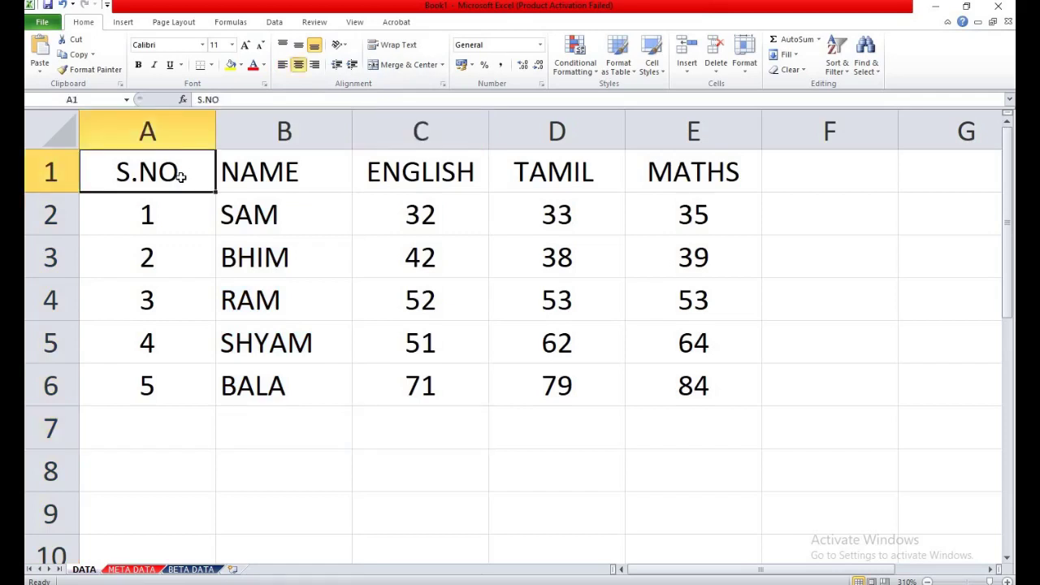
{"action": "key", "text": "shift+Right"}
{"action": "key", "text": "shift+Right"}
{"action": "key", "text": "shift+Right"}
{"action": "key", "text": "shift+Right"}
{"action": "key", "text": "shift+Down"}
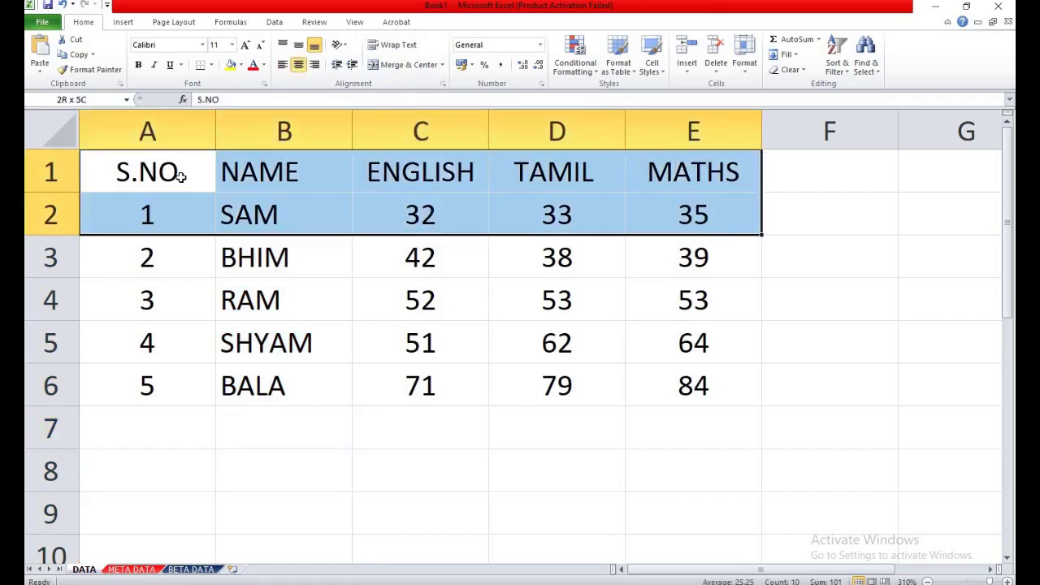
{"action": "key", "text": "shift+Down"}
{"action": "key", "text": "shift+Down"}
{"action": "key", "text": "shift+Down"}
{"action": "key", "text": "shift+Down"}
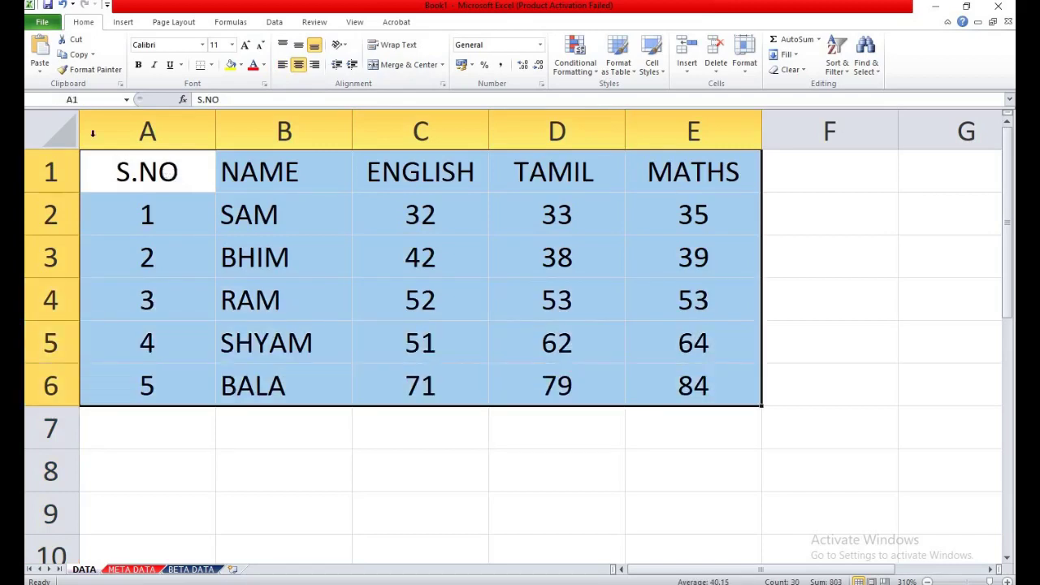
Open Format Cells for the table with Ctrl+1 at the Border settings.
{"action": "right_click", "coordinate": [506, 212]}
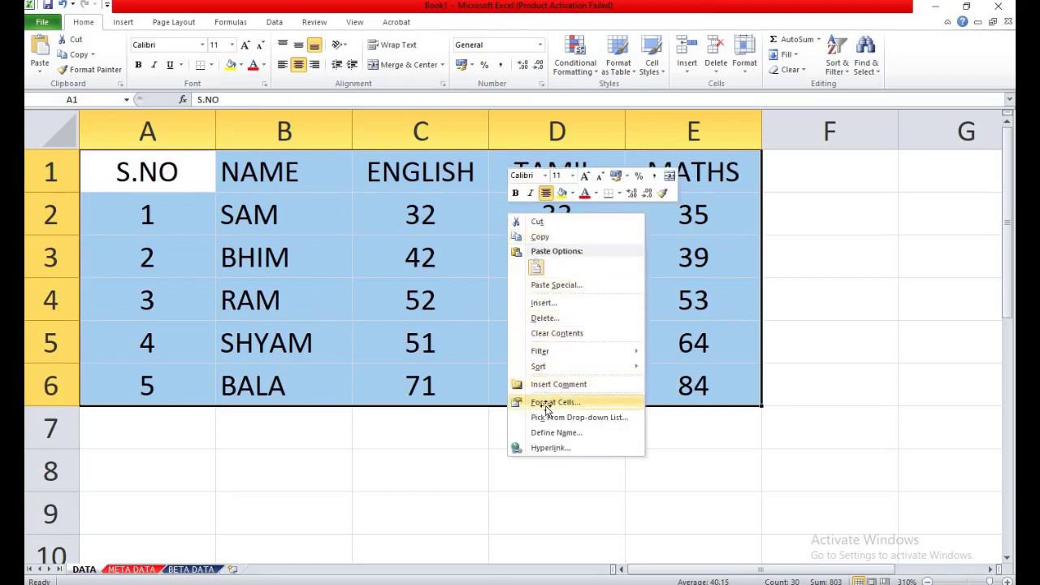
{"action": "key", "text": "Escape"}
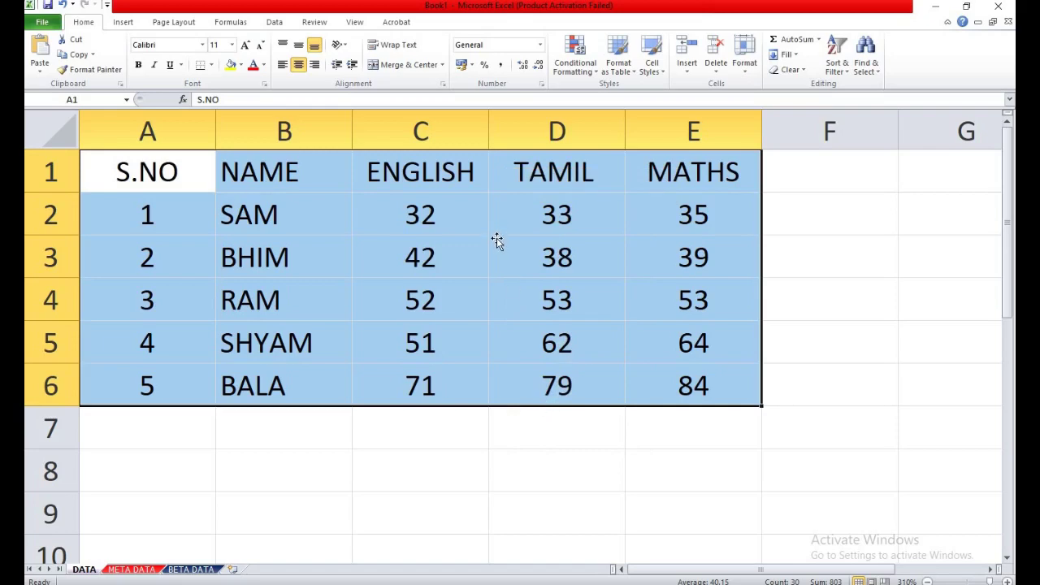
{"action": "key", "text": "ctrl+1"}
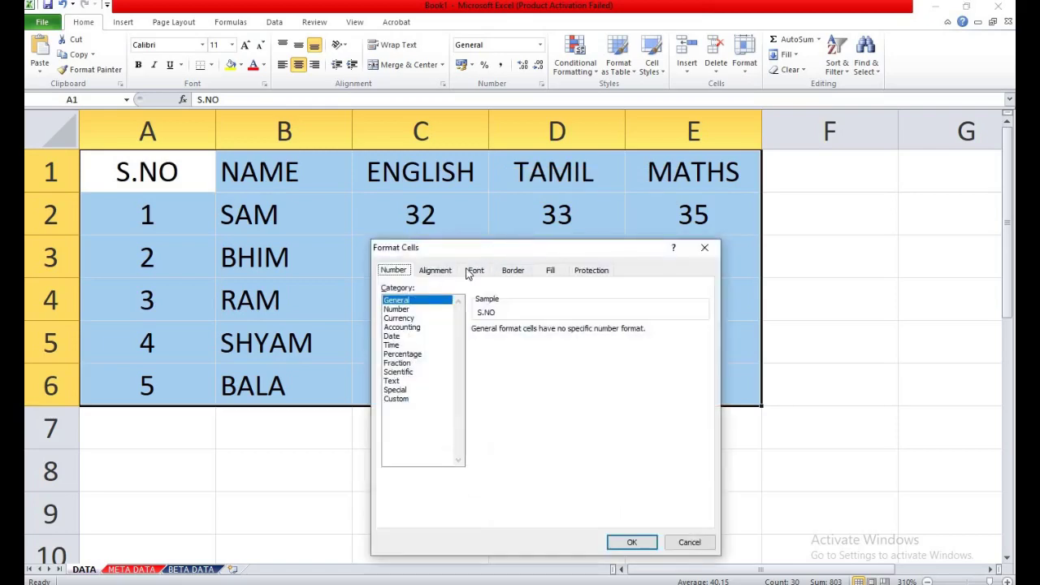
{"action": "left_click", "coordinate": [513, 270]}
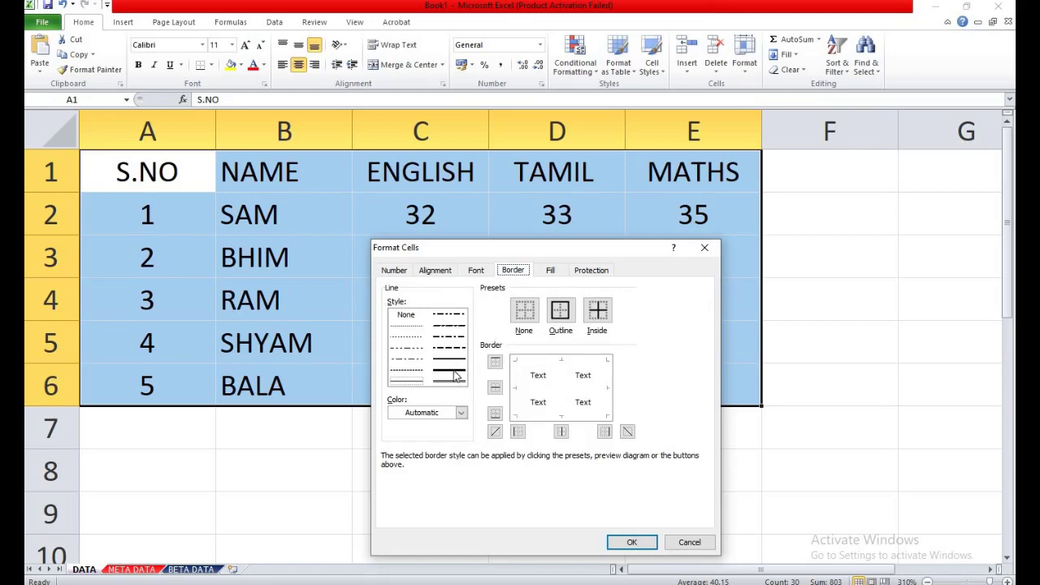
Choose the medium solid border line style and bring up the colour choices.
{"action": "left_click", "coordinate": [451, 361]}
{"action": "left_click", "coordinate": [451, 363]}
{"action": "left_click", "coordinate": [460, 414]}
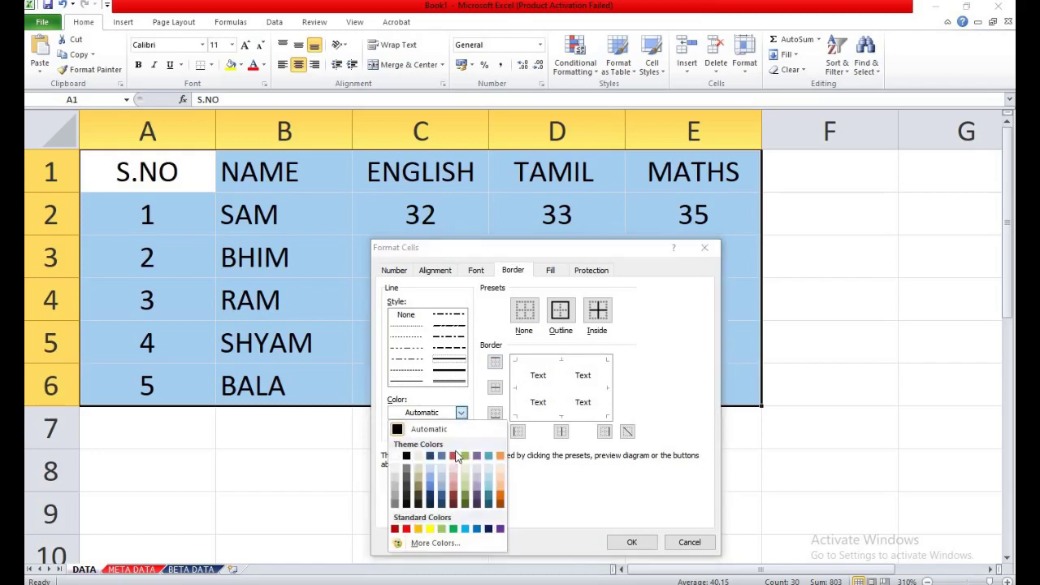
Set the border colour to red.
{"action": "left_click", "coordinate": [454, 529]}
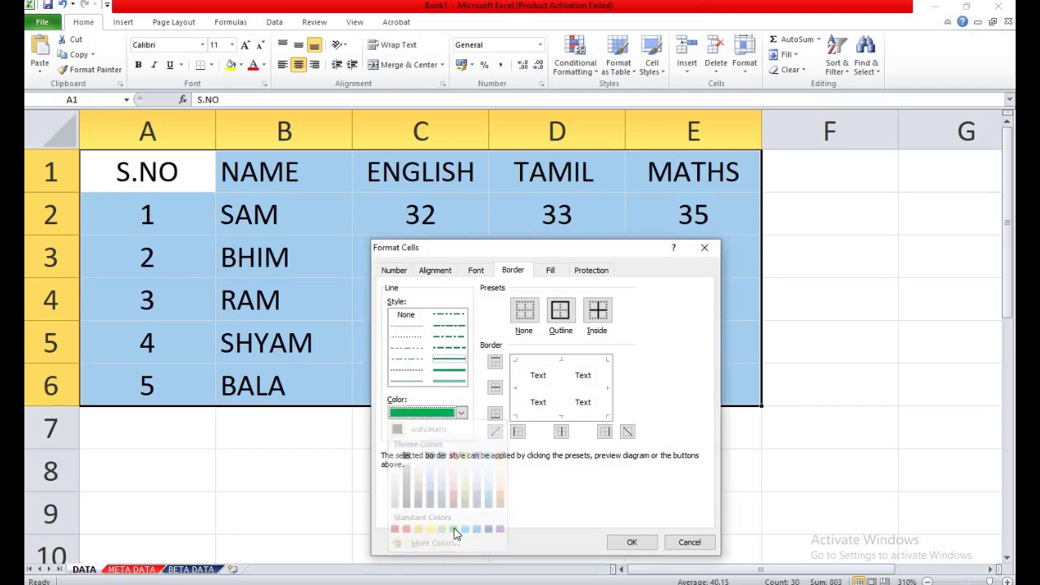
{"action": "left_click", "coordinate": [460, 414]}
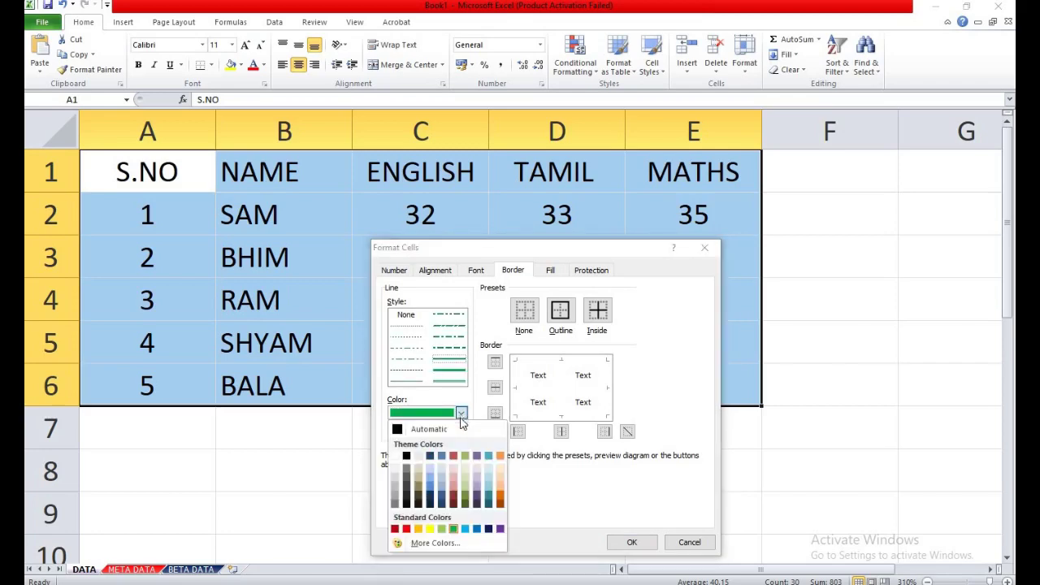
{"action": "left_click", "coordinate": [406, 529]}
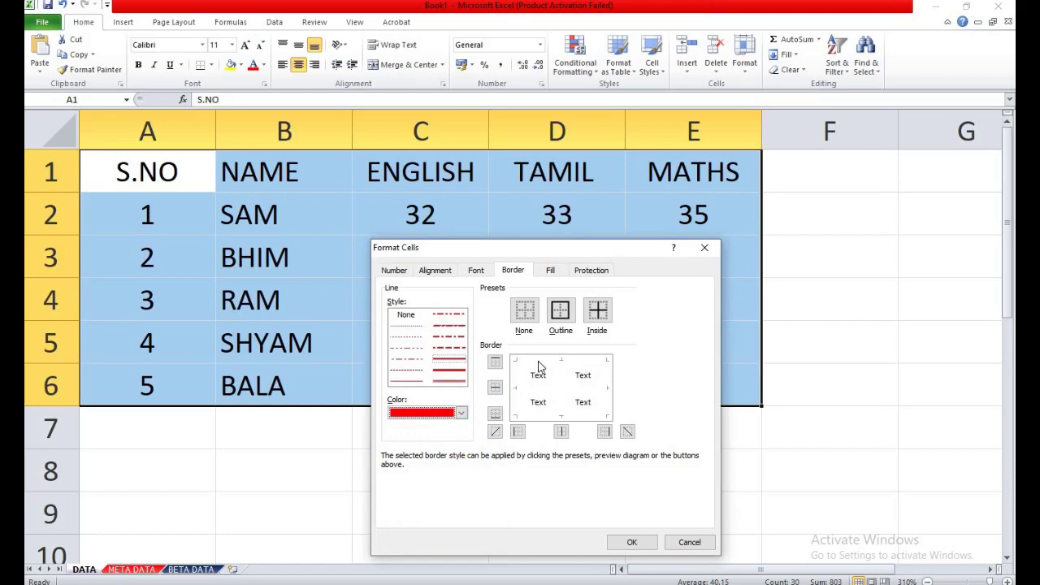
Apply red outline and inside borders, without diagonals, to A1:E6 and confirm.
{"action": "left_click", "coordinate": [538, 363]}
{"action": "left_click", "coordinate": [517, 377]}
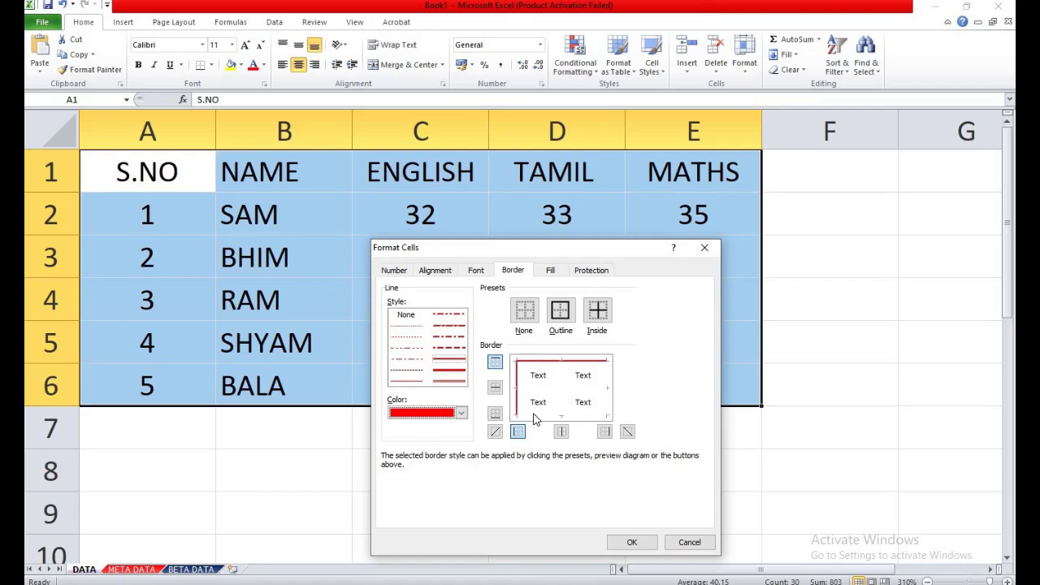
{"action": "left_click", "coordinate": [535, 417]}
{"action": "left_click", "coordinate": [606, 395]}
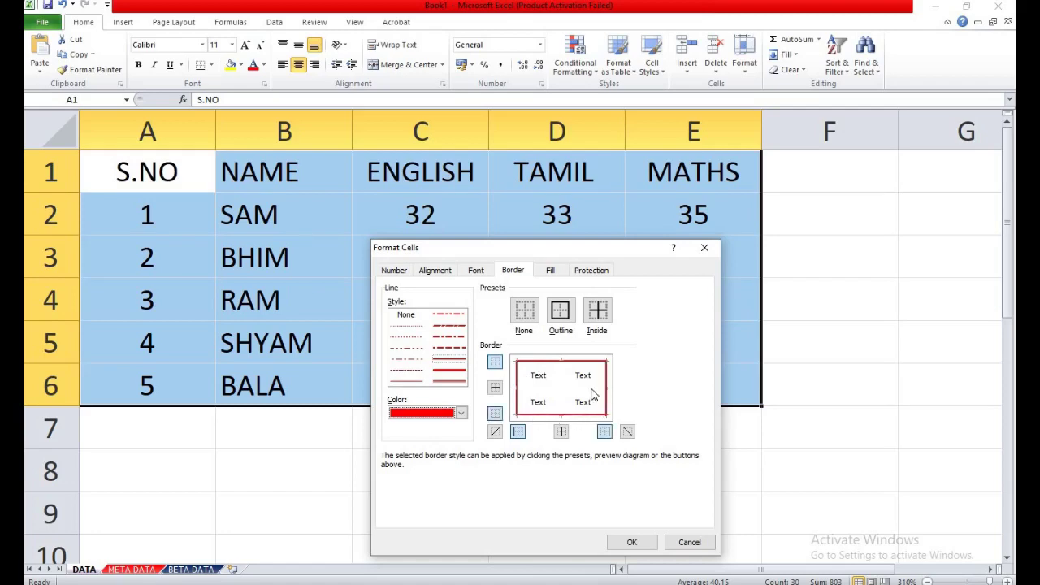
{"action": "left_click", "coordinate": [562, 387]}
{"action": "left_click", "coordinate": [536, 388]}
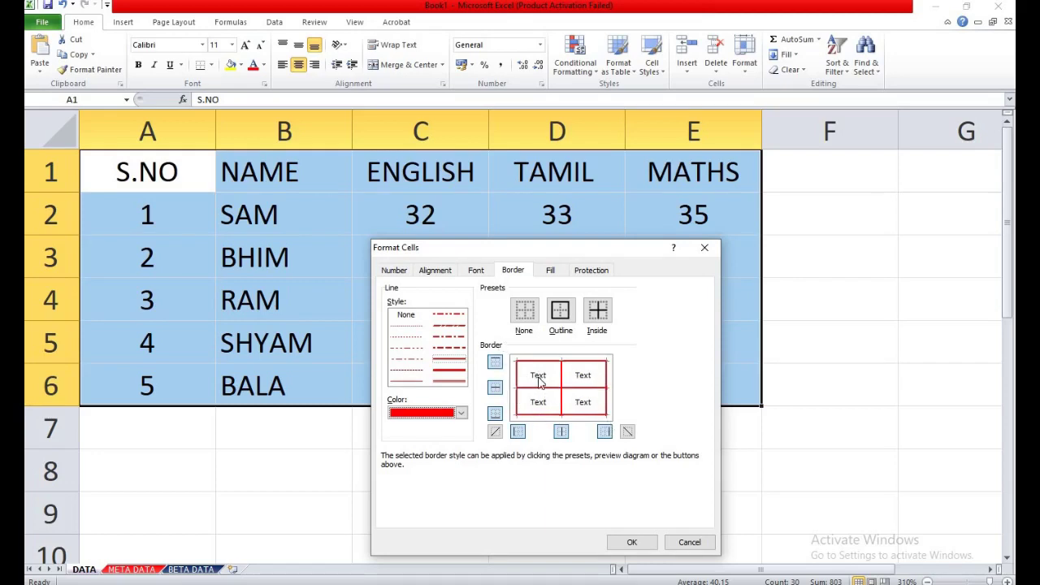
{"action": "left_click", "coordinate": [550, 412]}
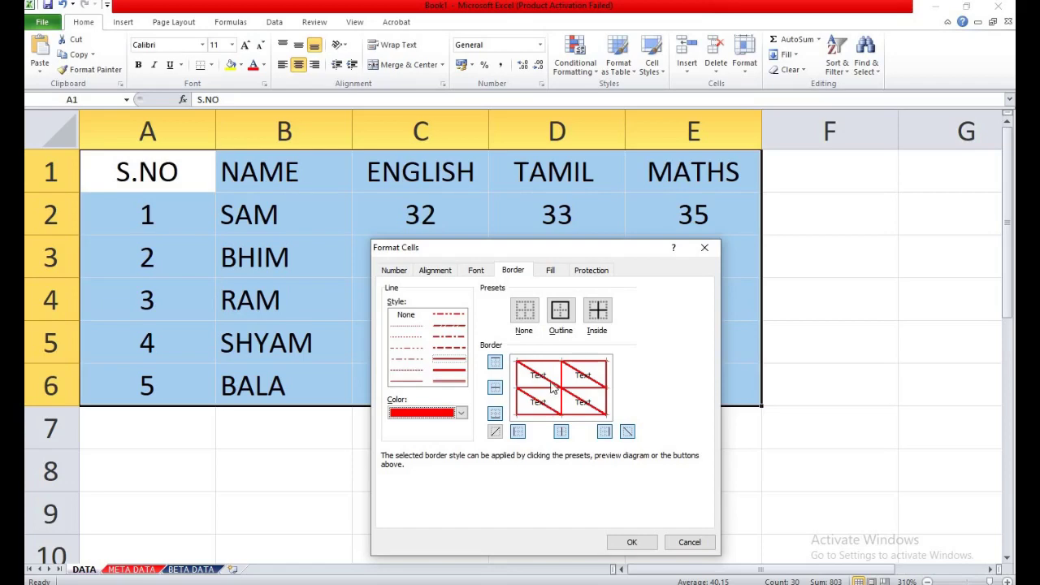
{"action": "left_click", "coordinate": [561, 385]}
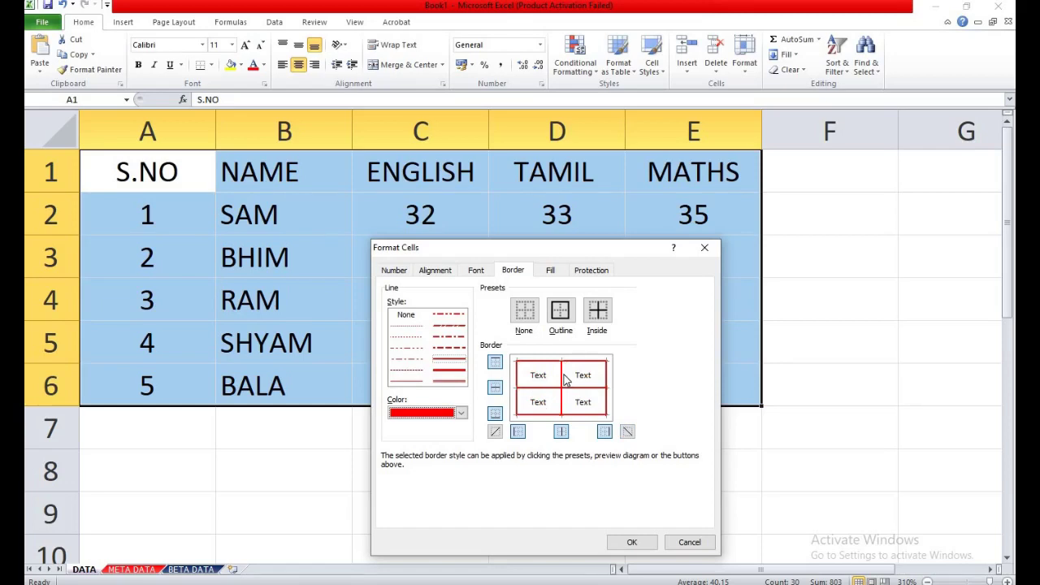
{"action": "left_click", "coordinate": [632, 542]}
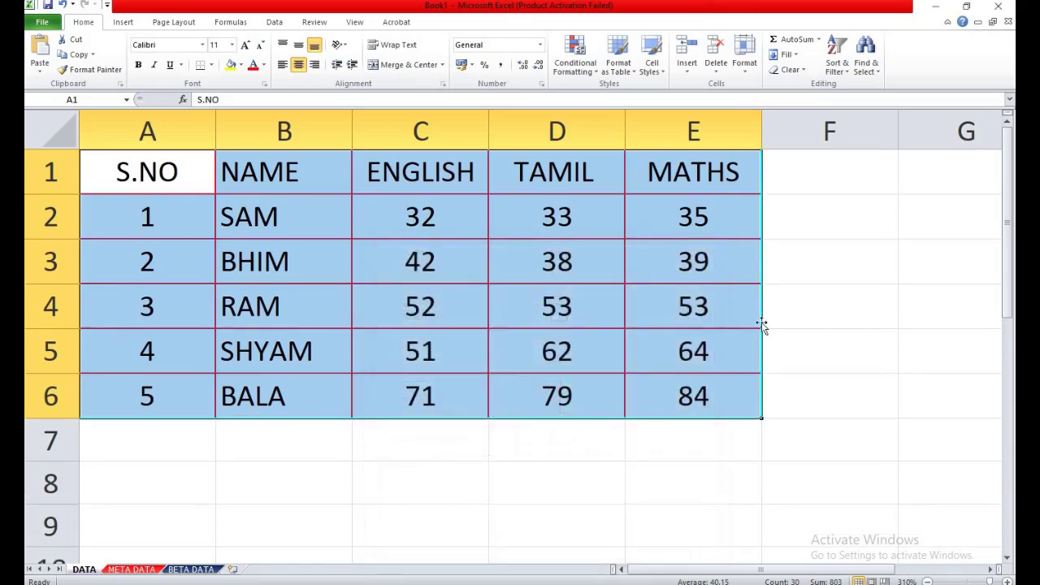
{"action": "left_click", "coordinate": [789, 301]}
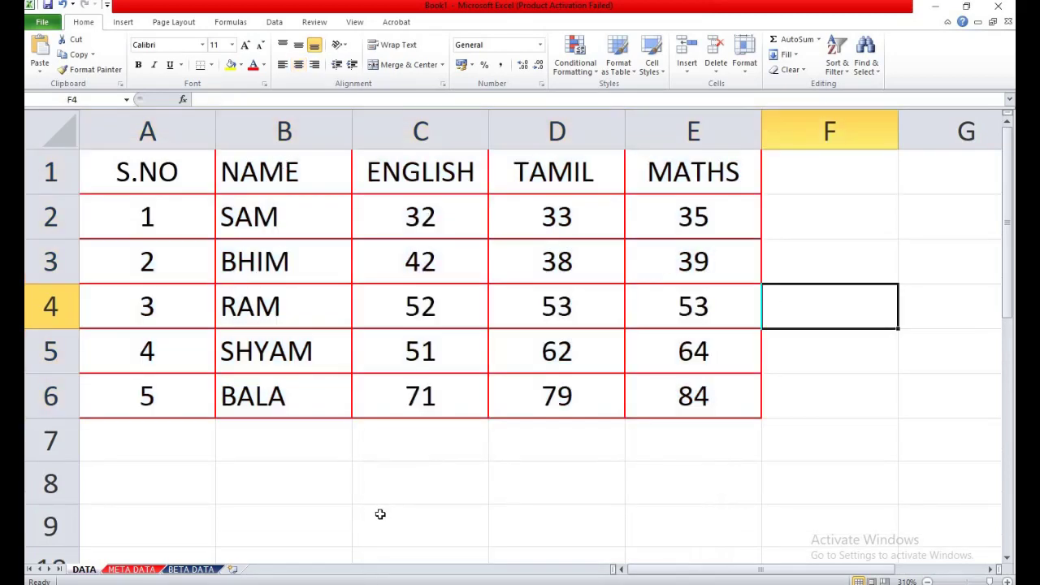
{"action": "left_click", "coordinate": [395, 446]}
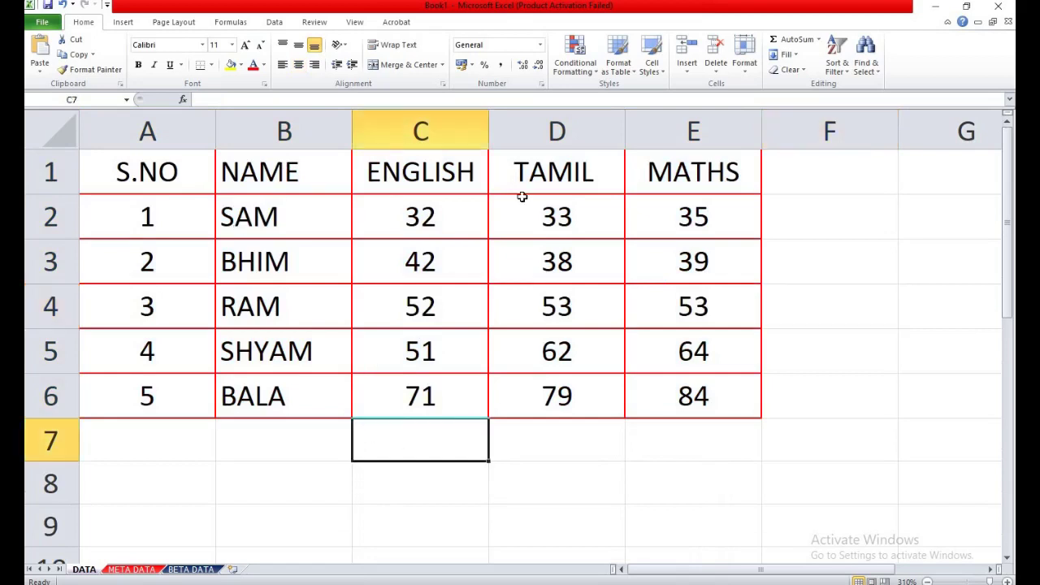